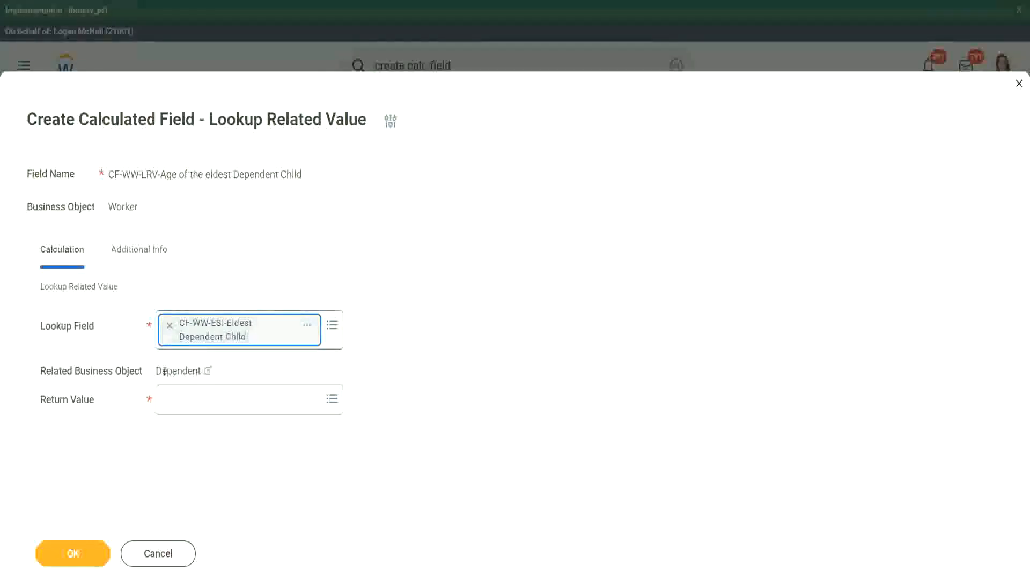
Review the details of the lookup field CF-WW-ESI-Eldest Dependent Child and the related business object of the lookup
{"action": "left_click_drag", "start_coordinate": [156, 371], "coordinate": [207, 371]}
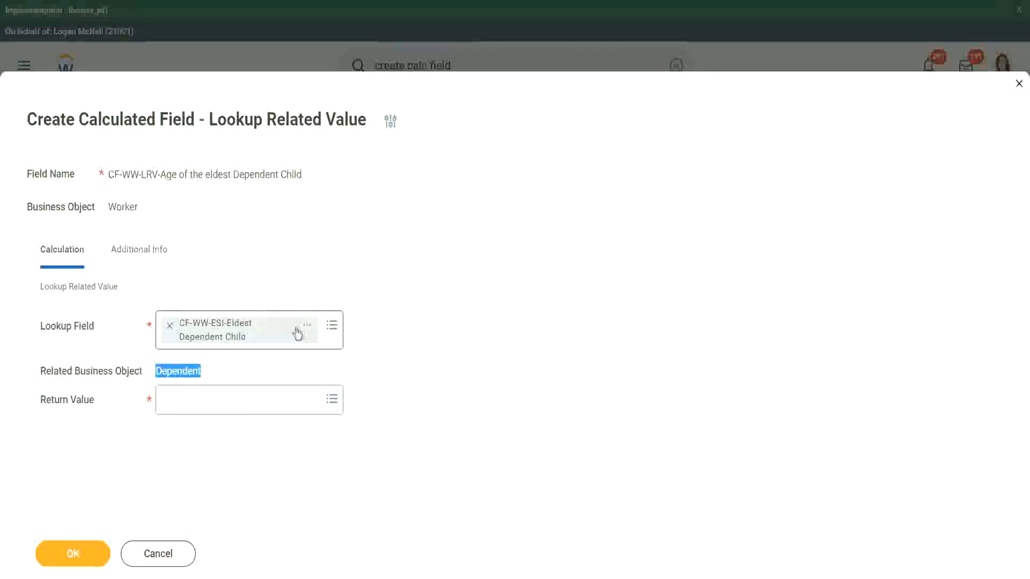
{"action": "left_click", "coordinate": [307, 328]}
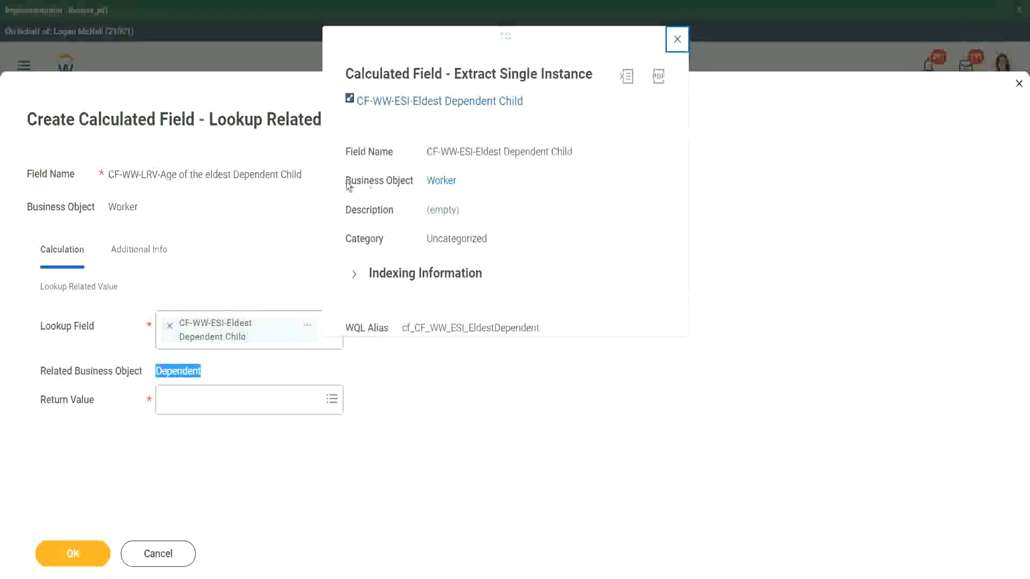
{"action": "left_click_drag", "start_coordinate": [346, 181], "coordinate": [414, 181]}
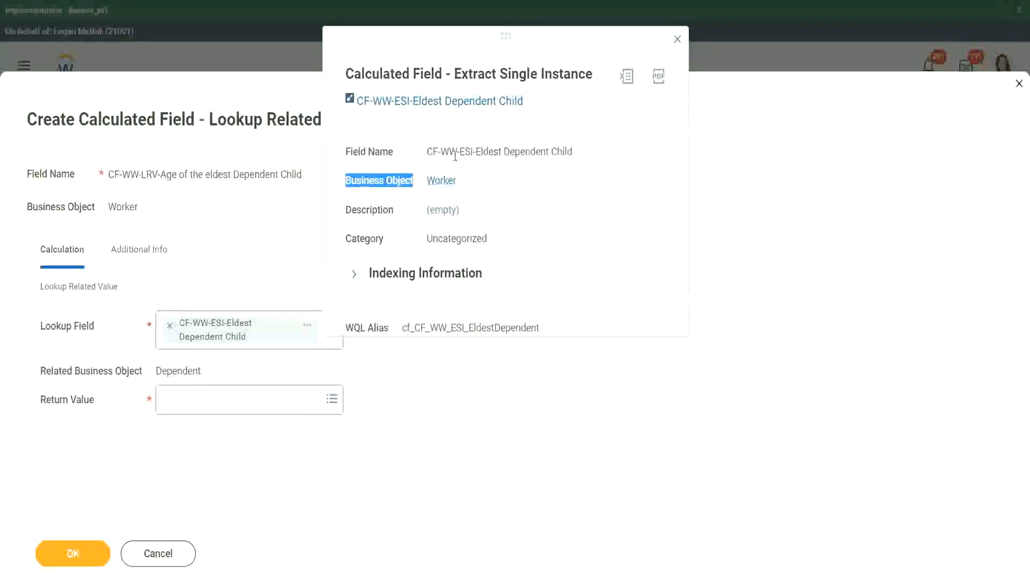
{"action": "left_click_drag", "start_coordinate": [464, 152], "coordinate": [493, 152]}
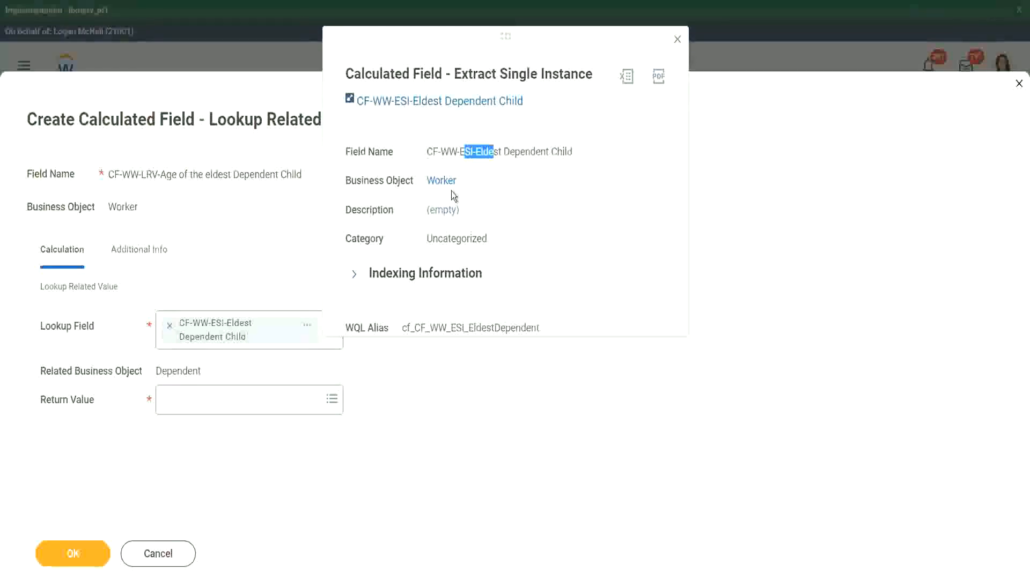
{"action": "left_click", "coordinate": [478, 179]}
{"action": "left_click", "coordinate": [677, 39]}
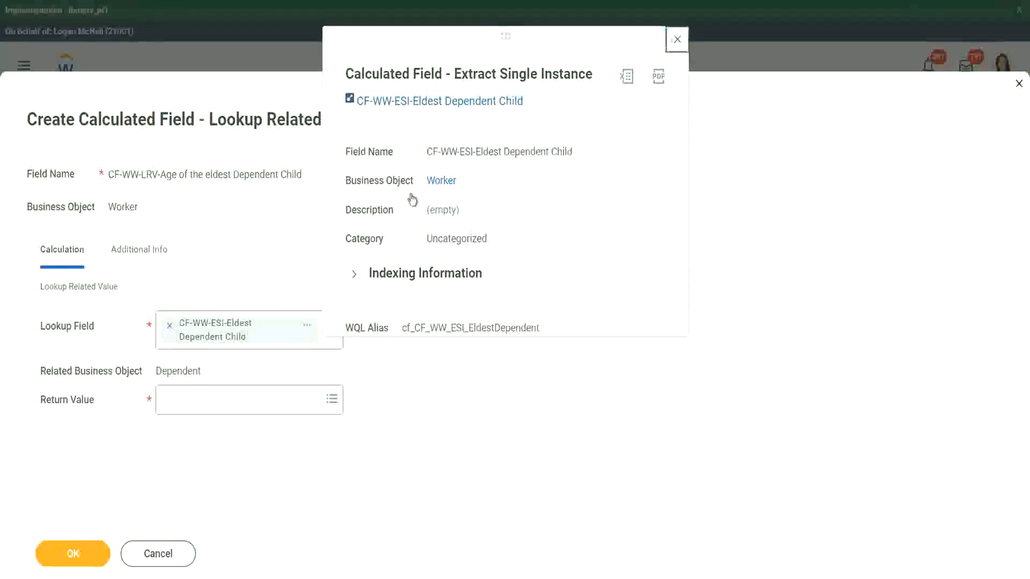
{"action": "left_click_drag", "start_coordinate": [155, 370], "coordinate": [202, 371]}
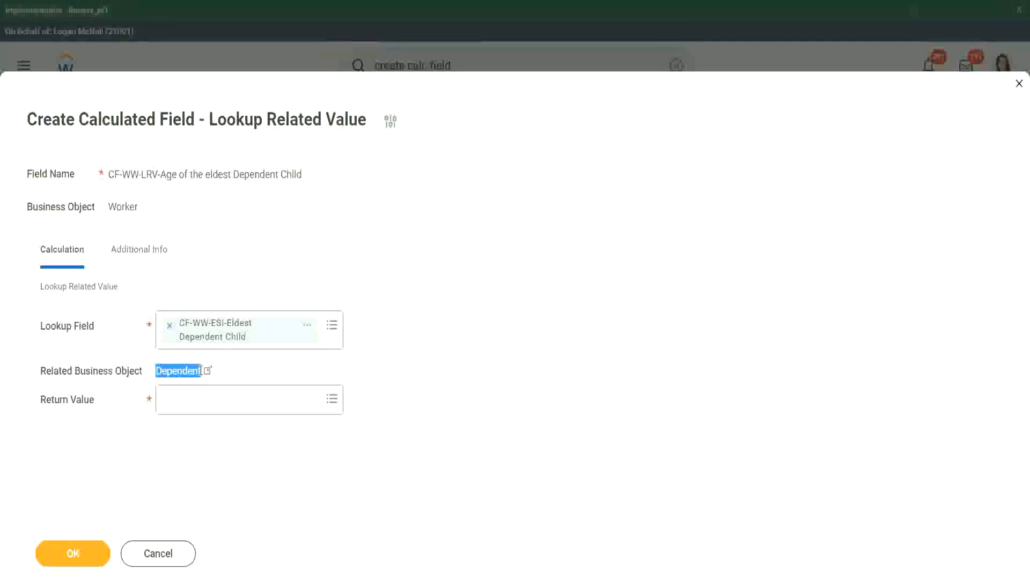
Set the return value to the dependent's Age field, check its description, and save the calculated field
{"action": "left_click", "coordinate": [182, 403]}
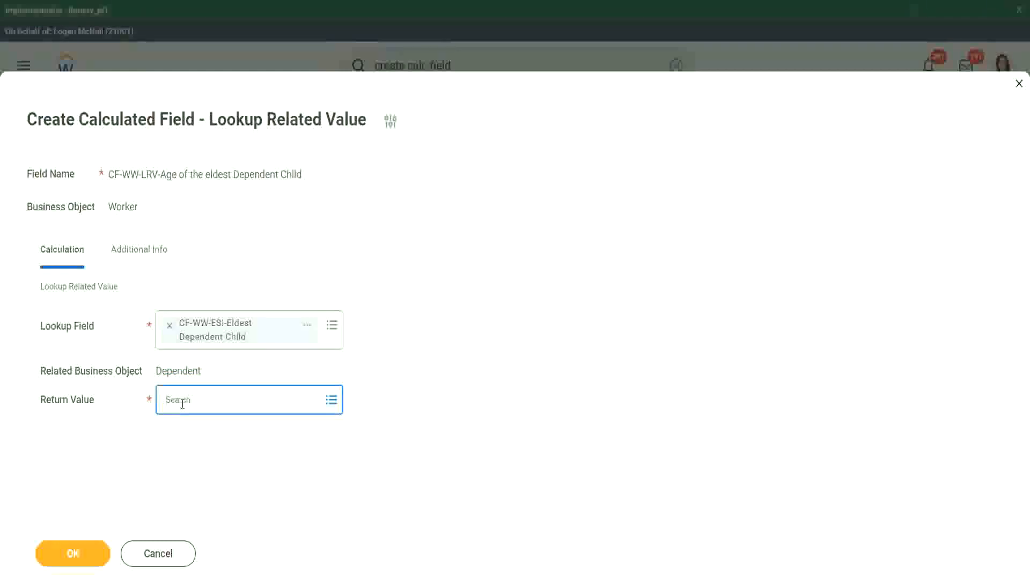
{"action": "left_click", "coordinate": [182, 403]}
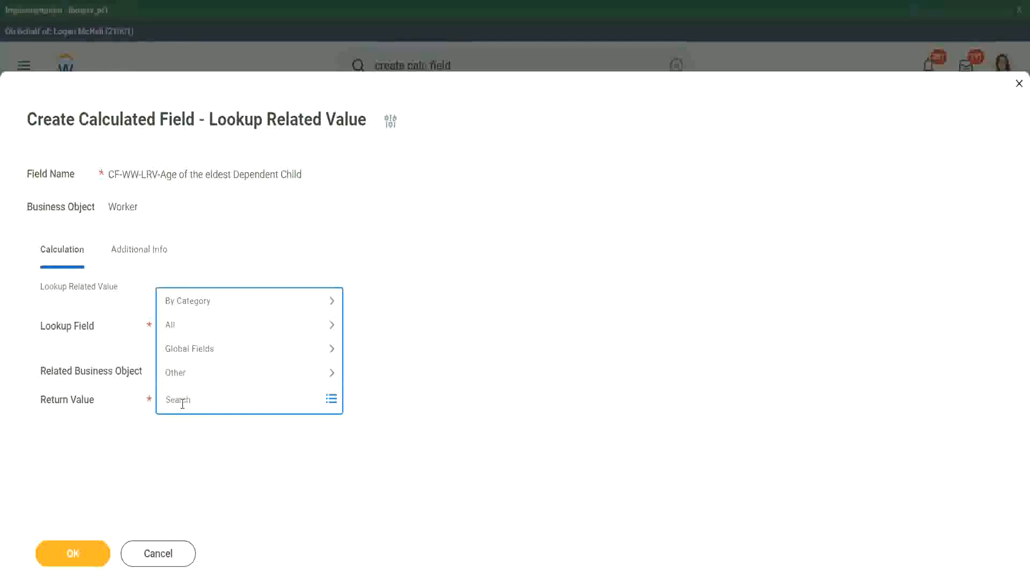
{"action": "type", "text": "age"}
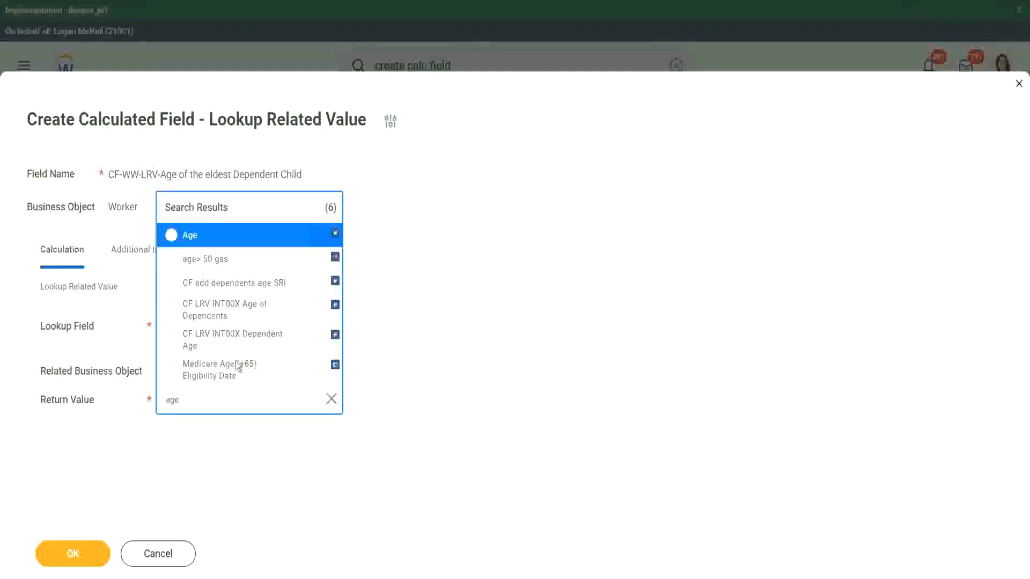
{"action": "left_click", "coordinate": [251, 237]}
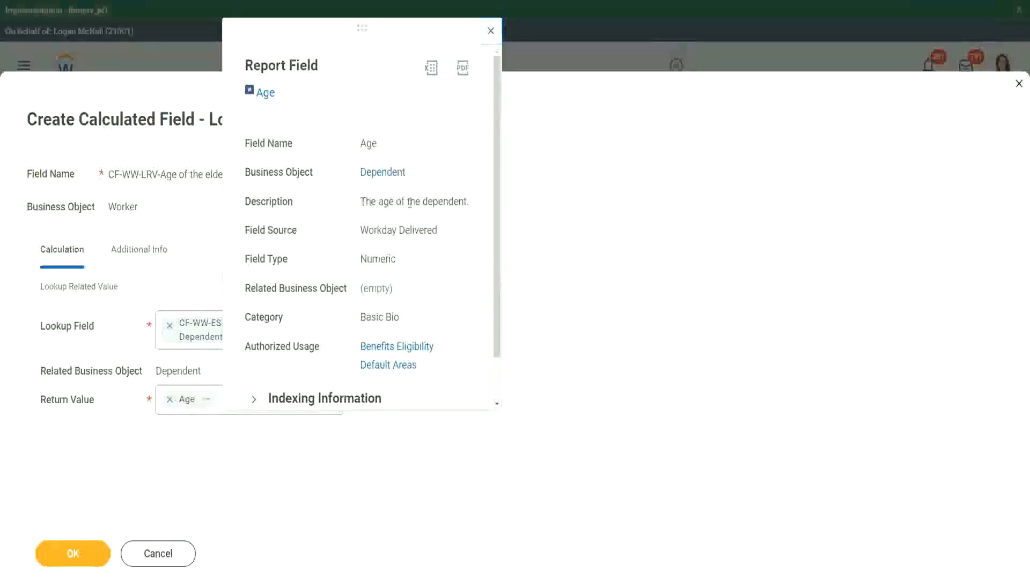
{"action": "left_click_drag", "start_coordinate": [360, 201], "coordinate": [468, 198]}
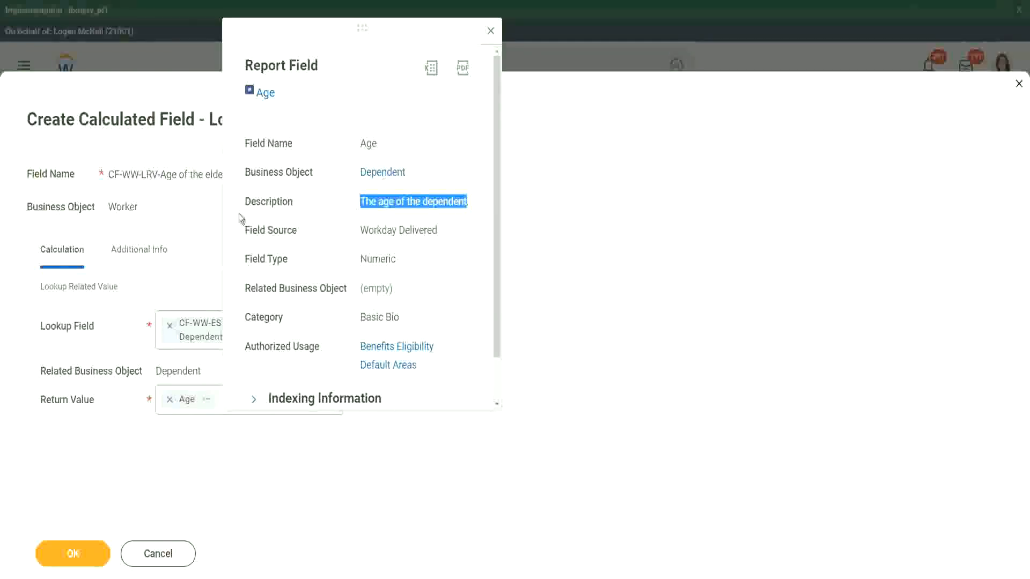
{"action": "left_click", "coordinate": [173, 230]}
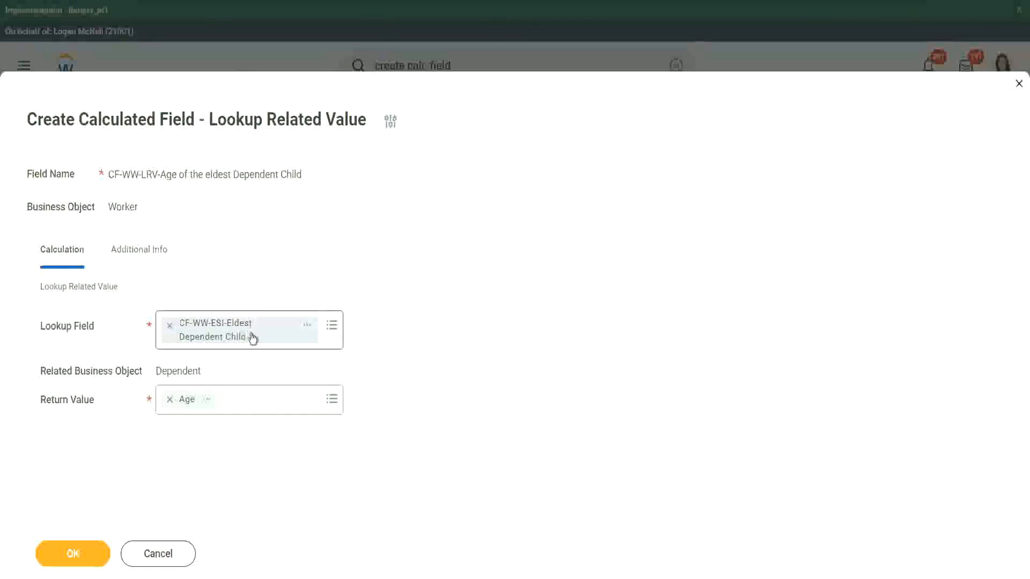
{"action": "left_click", "coordinate": [81, 552]}
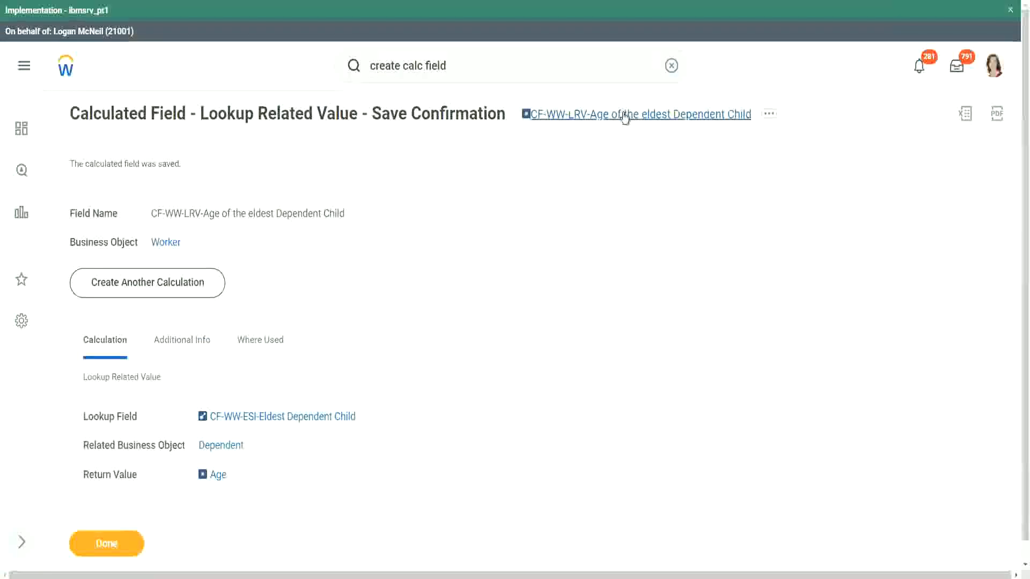
Copy the name of the saved calculated field and close the save confirmation
{"action": "right_click", "coordinate": [622, 114]}
{"action": "left_click", "coordinate": [648, 174]}
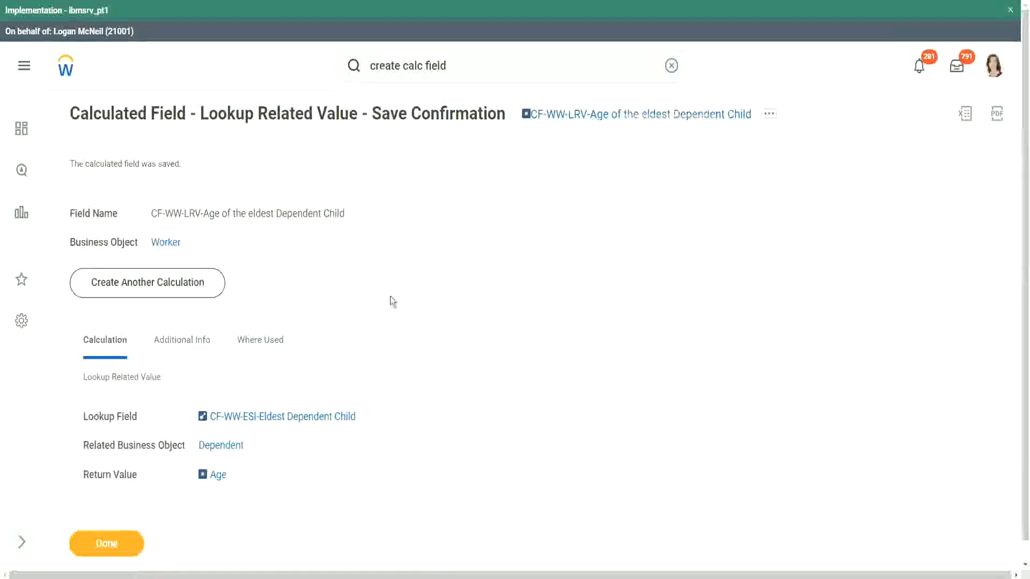
{"action": "left_click", "coordinate": [107, 542]}
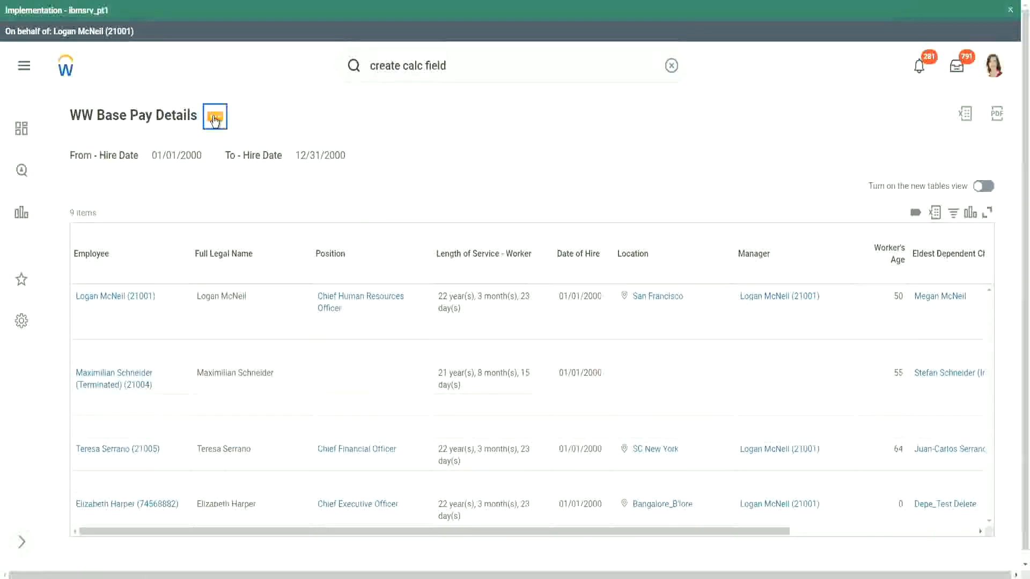
Open the WW Base Pay Details custom report for editing
{"action": "left_click", "coordinate": [214, 119]}
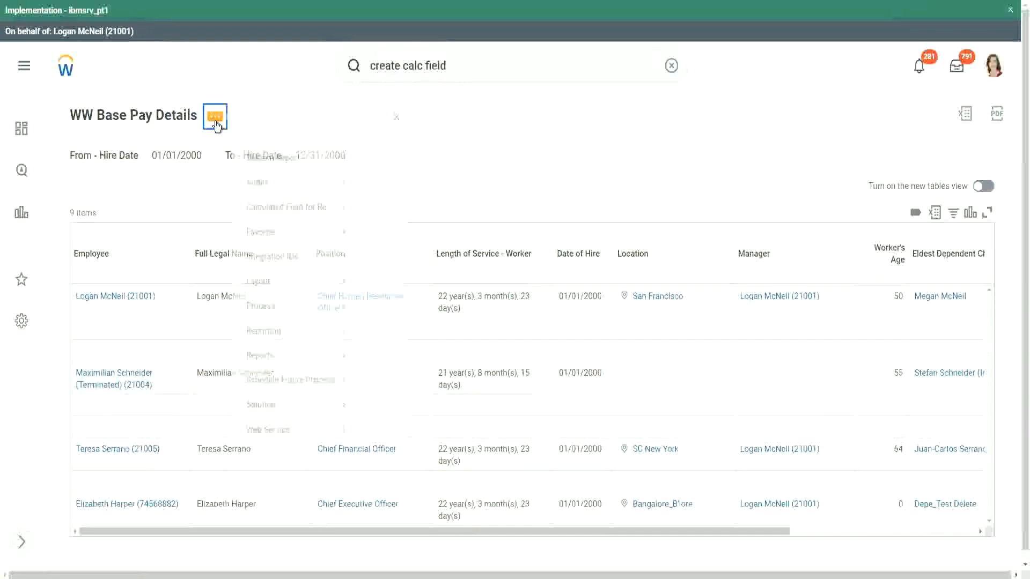
{"action": "mouse_move", "coordinate": [279, 179]}
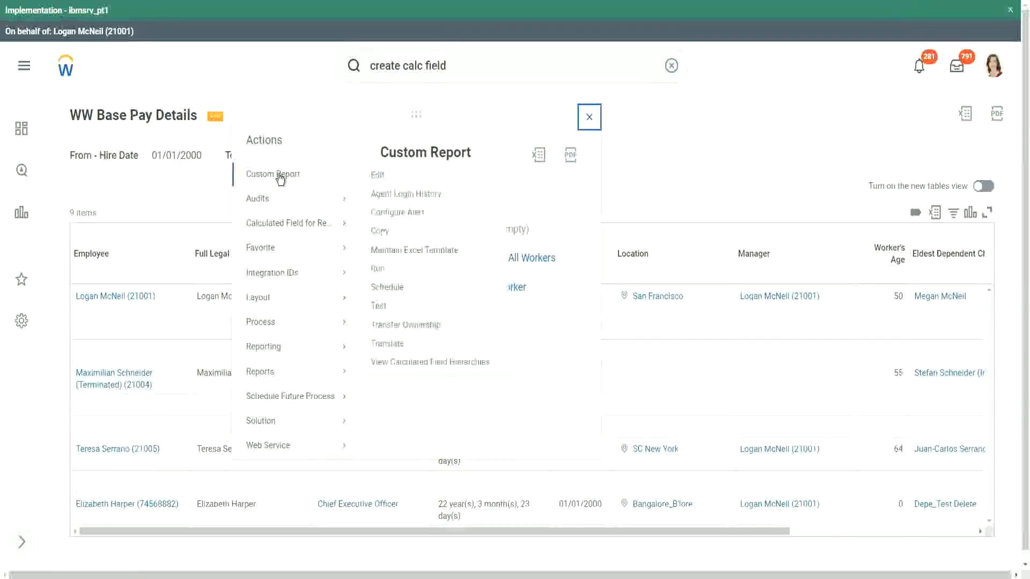
{"action": "left_click", "coordinate": [378, 176]}
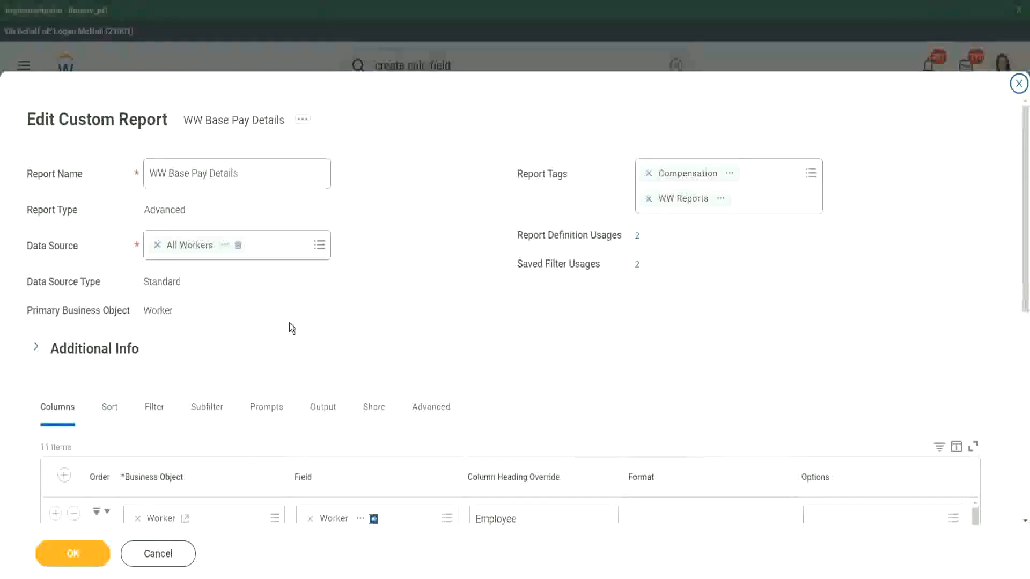
Add a Worker column below Eldest Dependent Child using the field CF-WW-LRV-Age of the eldest Dependent Child
{"action": "scroll", "coordinate": [289, 323], "scroll_direction": "down", "scroll_amount": 8}
{"action": "scroll", "coordinate": [286, 279], "scroll_direction": "down", "scroll_amount": 3}
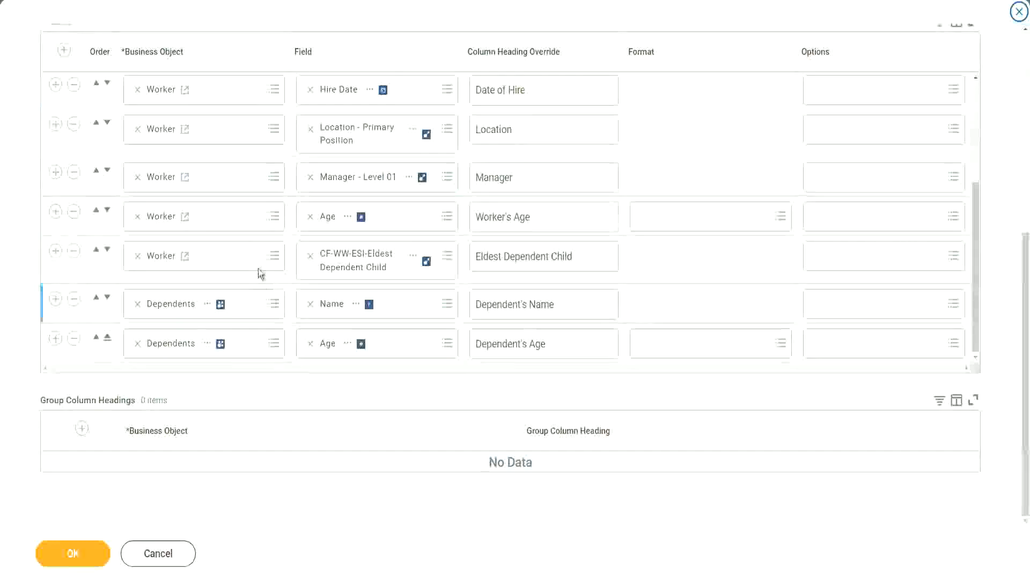
{"action": "left_click", "coordinate": [56, 252]}
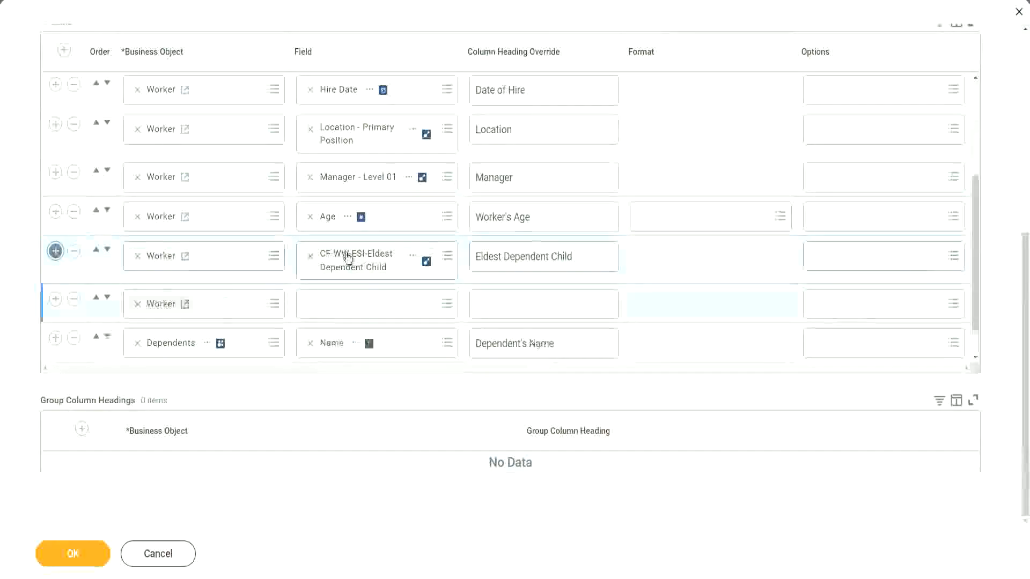
{"action": "left_click", "coordinate": [337, 313]}
{"action": "key", "text": "ctrl+v"}
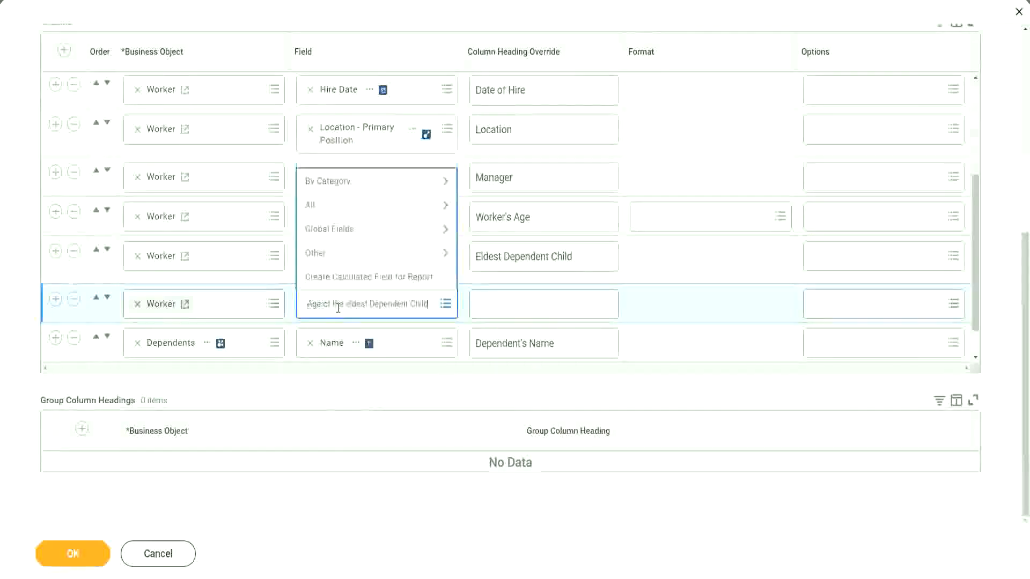
{"action": "key", "text": "Return"}
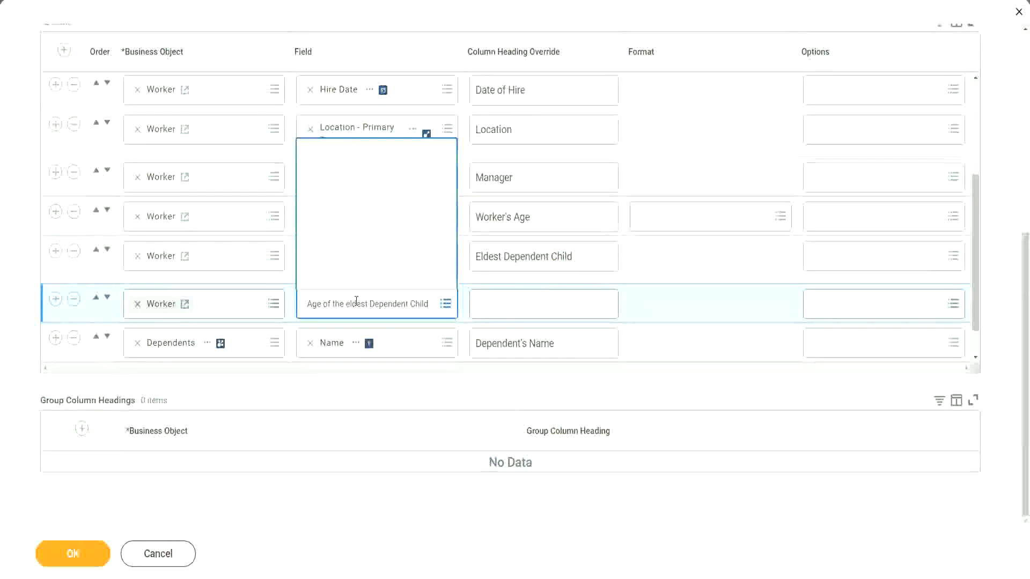
Override the new column's heading with "Age of the Eldest Dependent Child" and save the report
{"action": "left_click", "coordinate": [519, 298]}
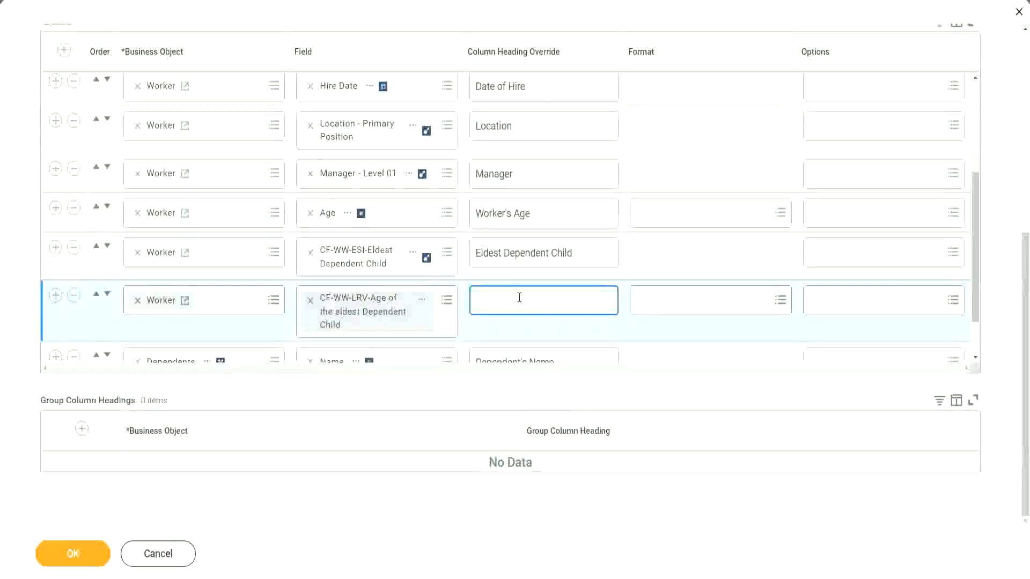
{"action": "type", "text": "Age of the E"}
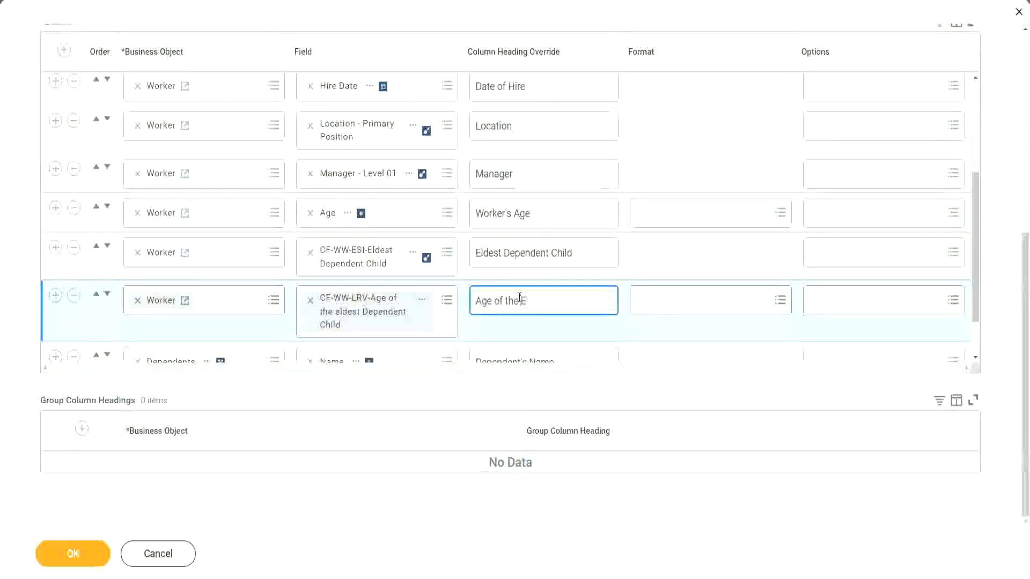
{"action": "type", "text": "ldest De"}
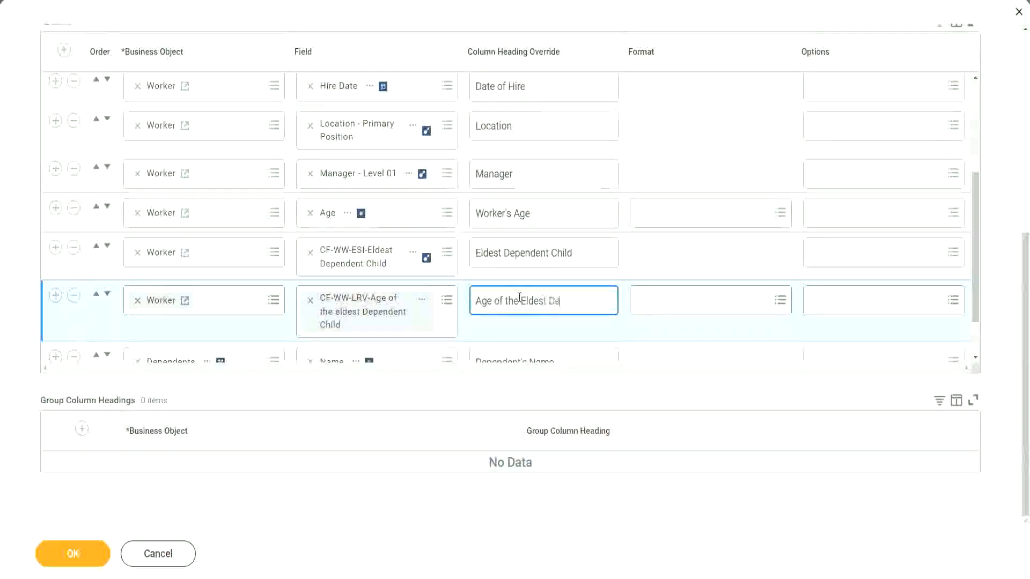
{"action": "type", "text": "pendent Child"}
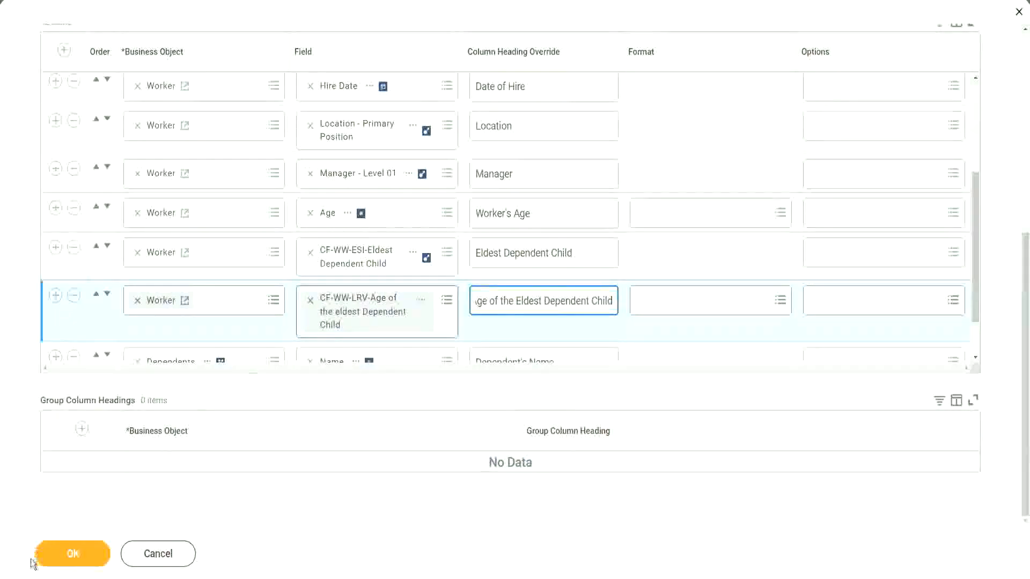
{"action": "left_click", "coordinate": [62, 561]}
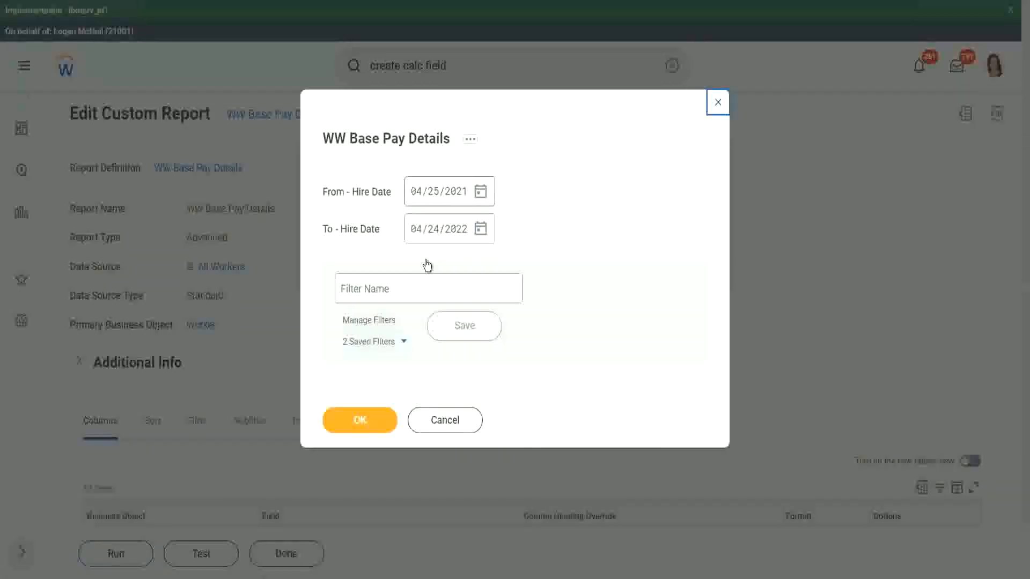
Set the report's hire date prompts to run from 01/01/2000 to 12/31/2000
{"action": "type", "text": "01/01/20"}
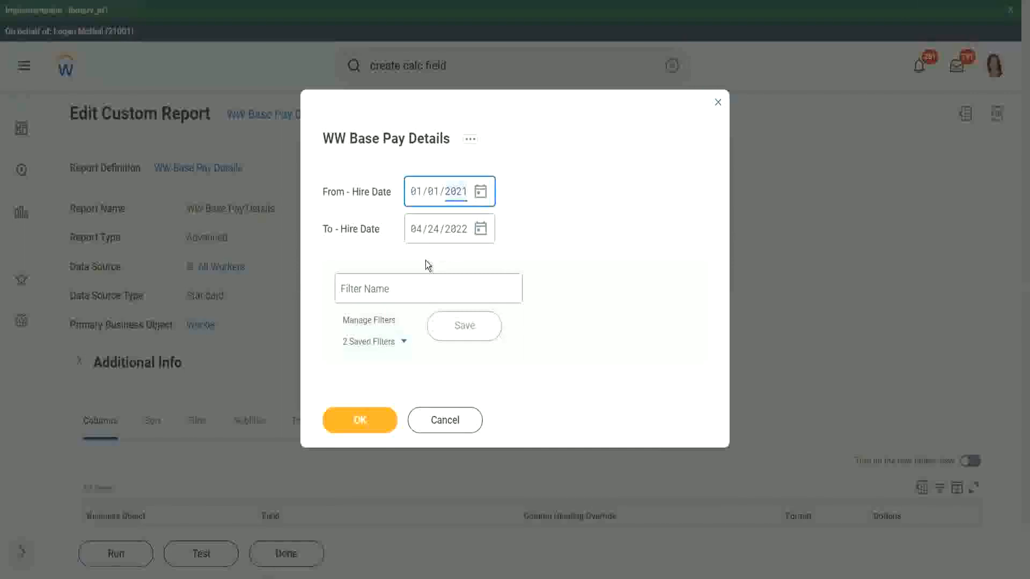
{"action": "type", "text": "00"}
{"action": "key", "text": "Tab"}
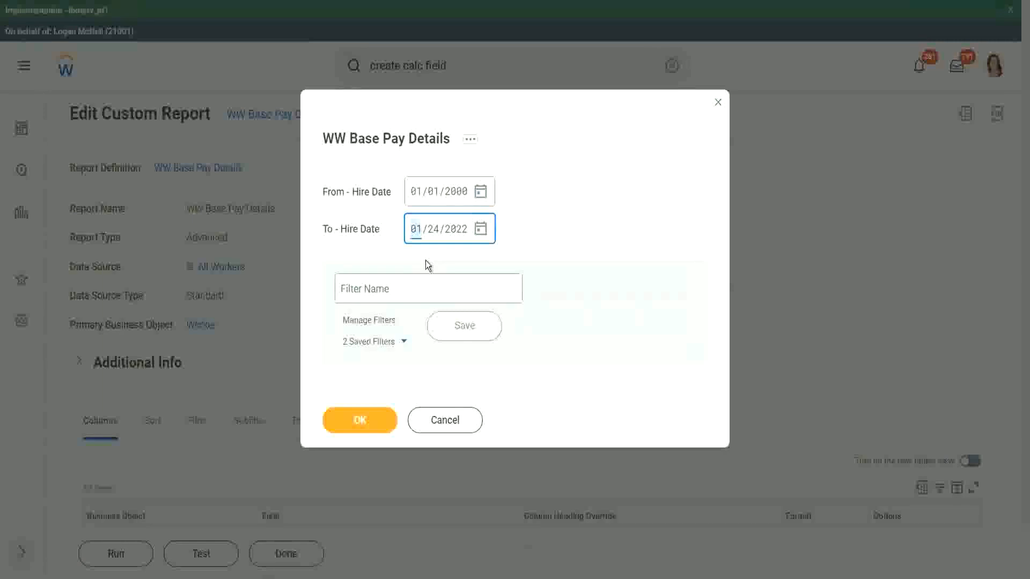
{"action": "type", "text": "12/31/2000"}
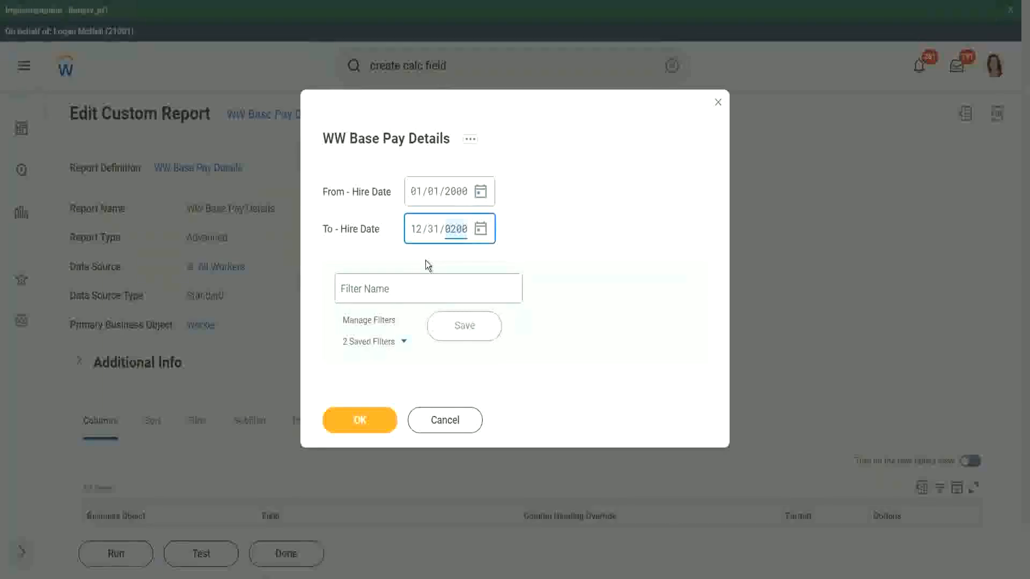
Save the prompt values as a filter named 2000
{"action": "left_click", "coordinate": [395, 287]}
{"action": "type", "text": "2000"}
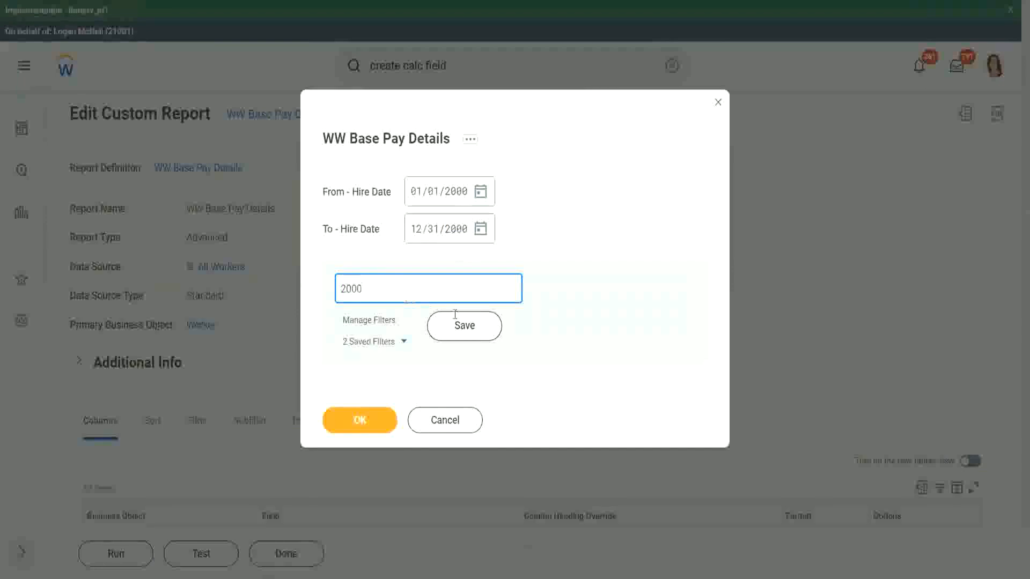
{"action": "left_click", "coordinate": [457, 325]}
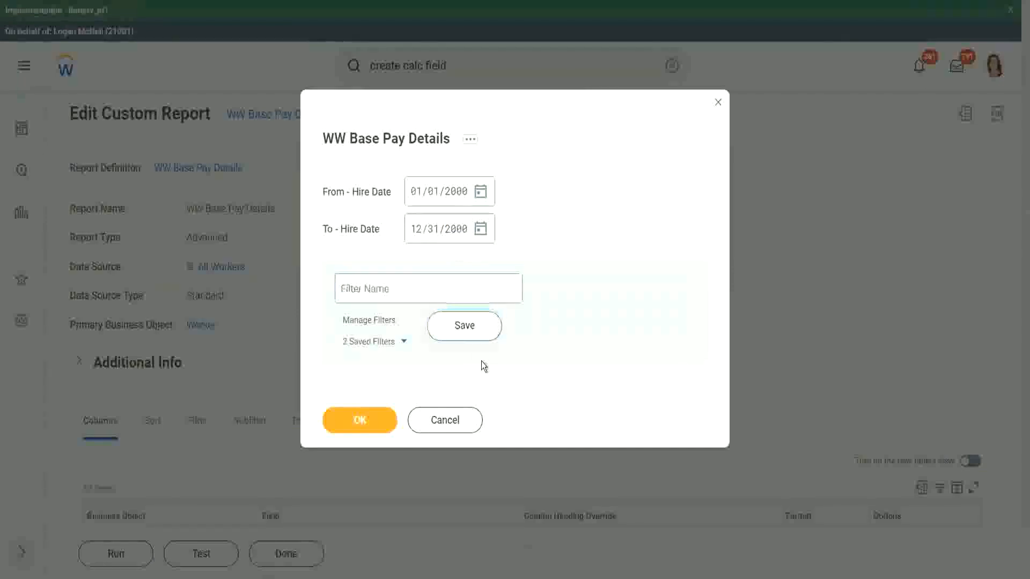
Run the report and compare the Age of the Eldest Dependent Child column with the dependents' ages
{"action": "left_click", "coordinate": [358, 420]}
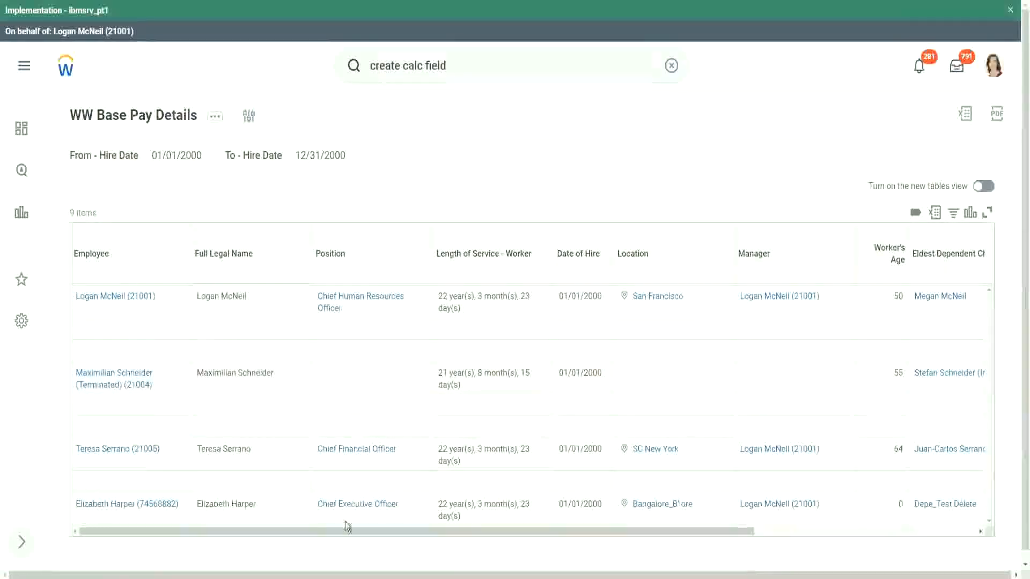
{"action": "left_click_drag", "start_coordinate": [346, 523], "coordinate": [588, 556]}
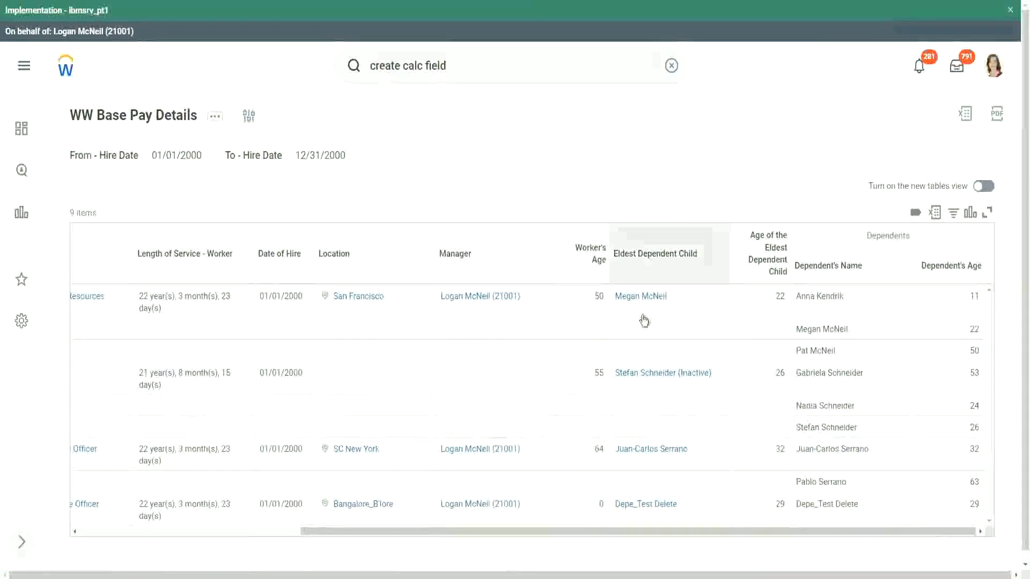
{"action": "double_click", "coordinate": [778, 295]}
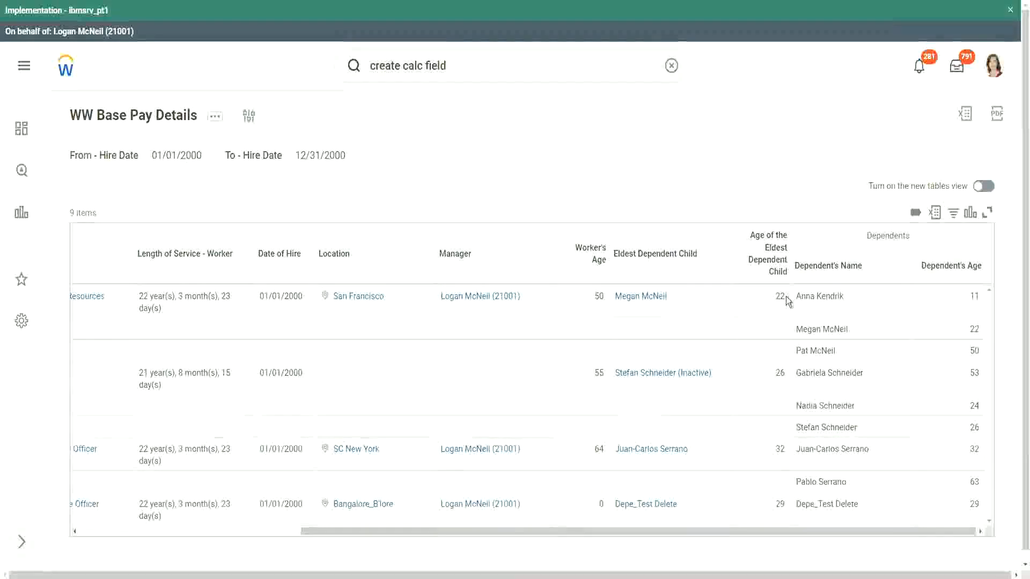
Check each worker's Age of the Eldest Dependent Child value against the matching child's age in the Dependents columns
{"action": "double_click", "coordinate": [972, 329]}
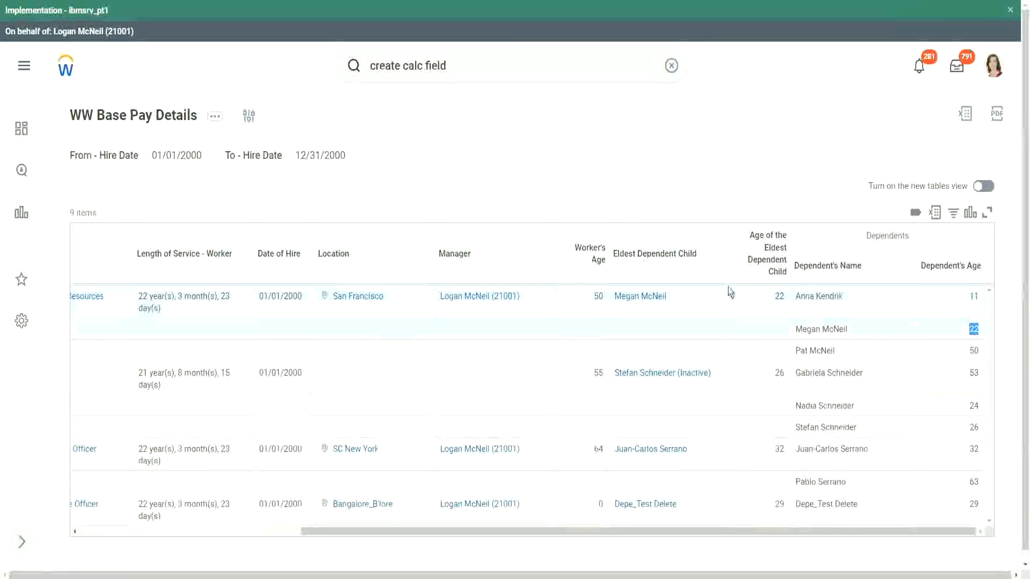
{"action": "double_click", "coordinate": [778, 296]}
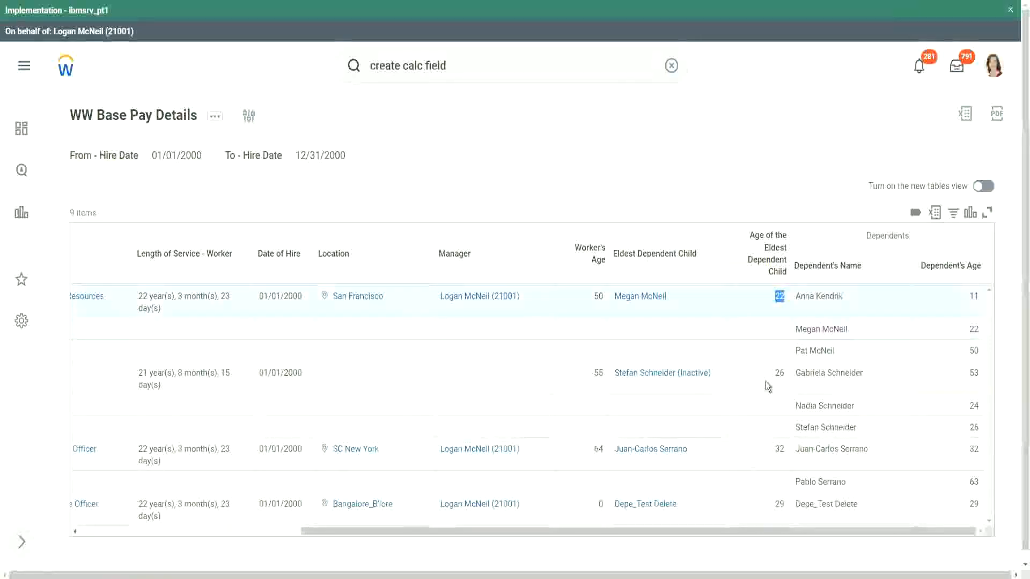
{"action": "double_click", "coordinate": [779, 373]}
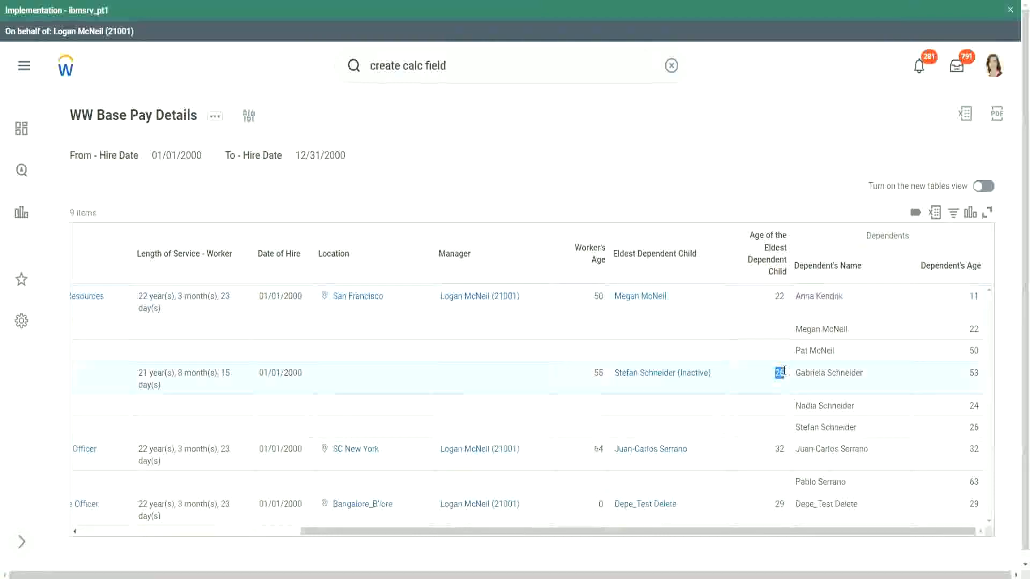
{"action": "double_click", "coordinate": [778, 450]}
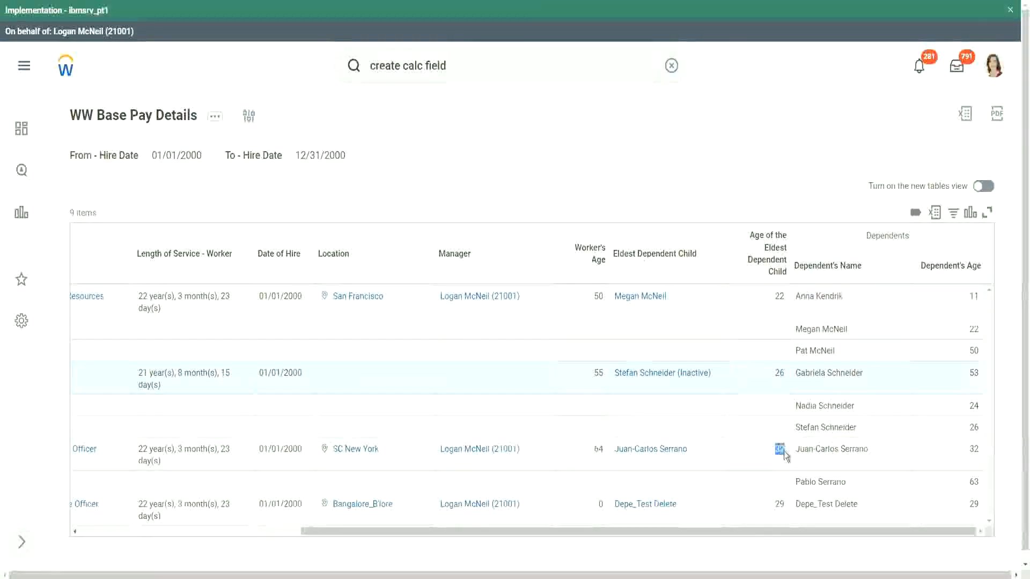
{"action": "double_click", "coordinate": [973, 449]}
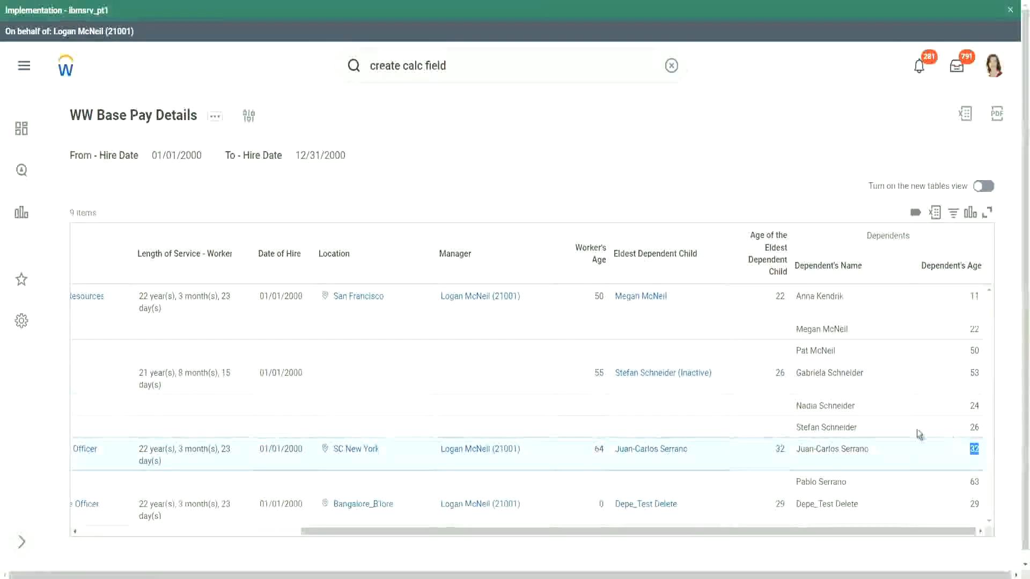
{"action": "double_click", "coordinate": [777, 505]}
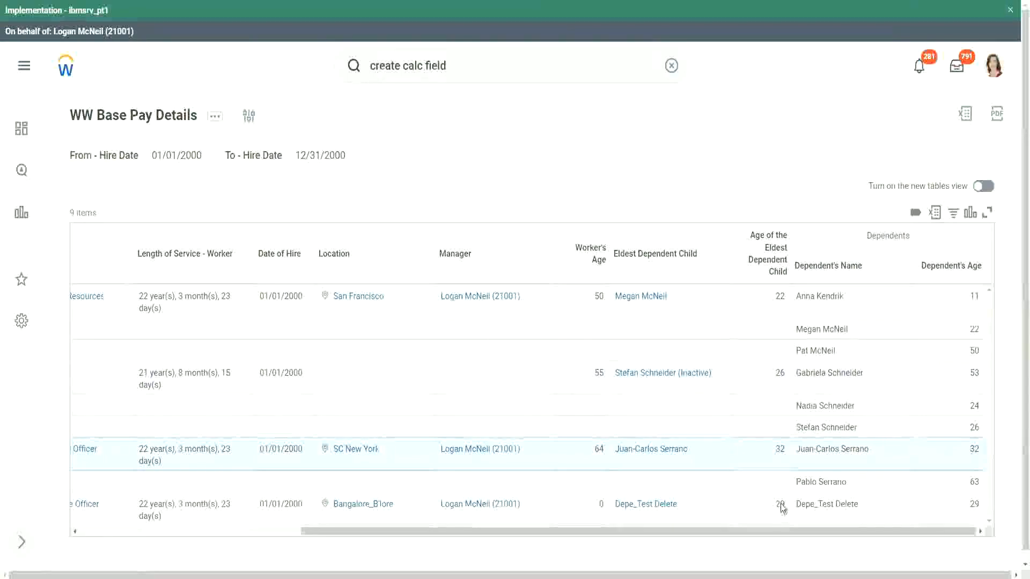
{"action": "double_click", "coordinate": [975, 505]}
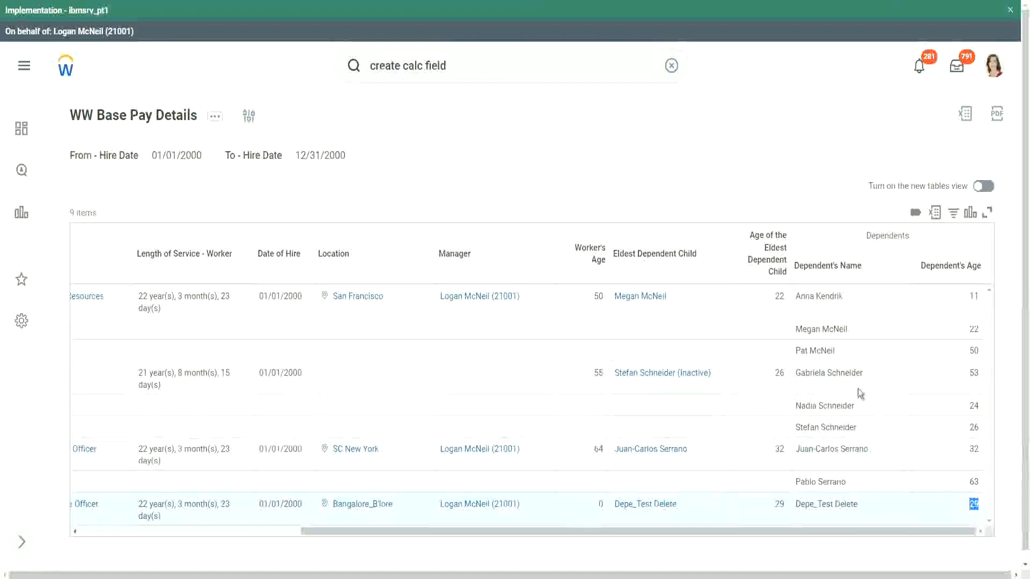
{"action": "left_click", "coordinate": [773, 160]}
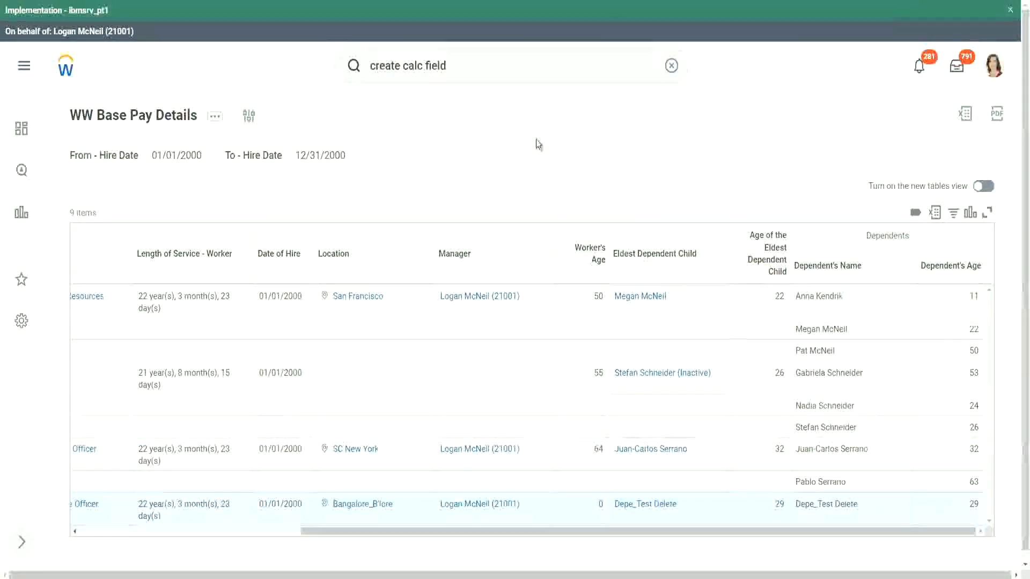
Edit the WW Base Pay Details report and add an And filter condition on CF-WW-LRV-Age of the eldest Dependent Child after the second condition
{"action": "left_click", "coordinate": [215, 118]}
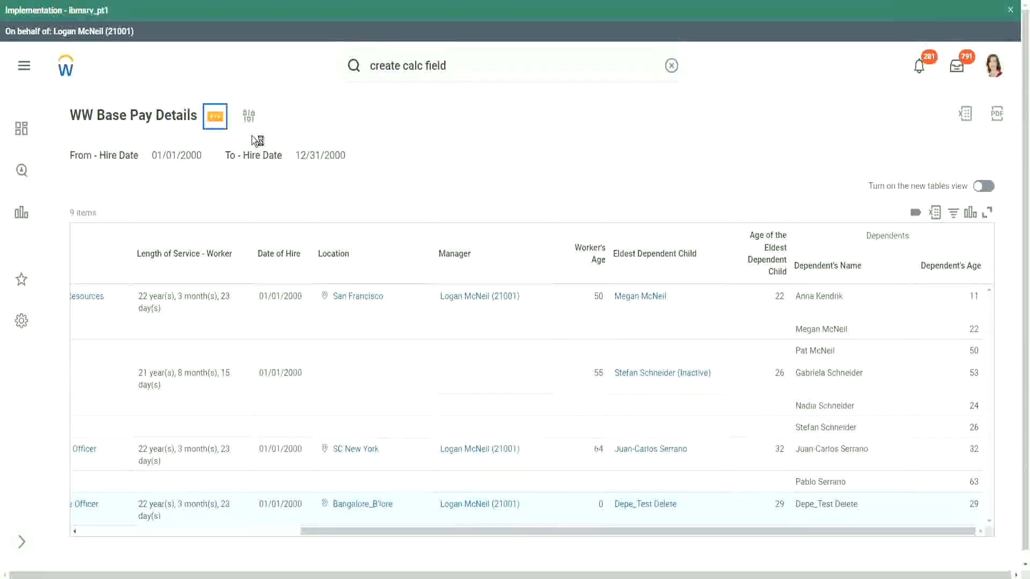
{"action": "mouse_move", "coordinate": [309, 175]}
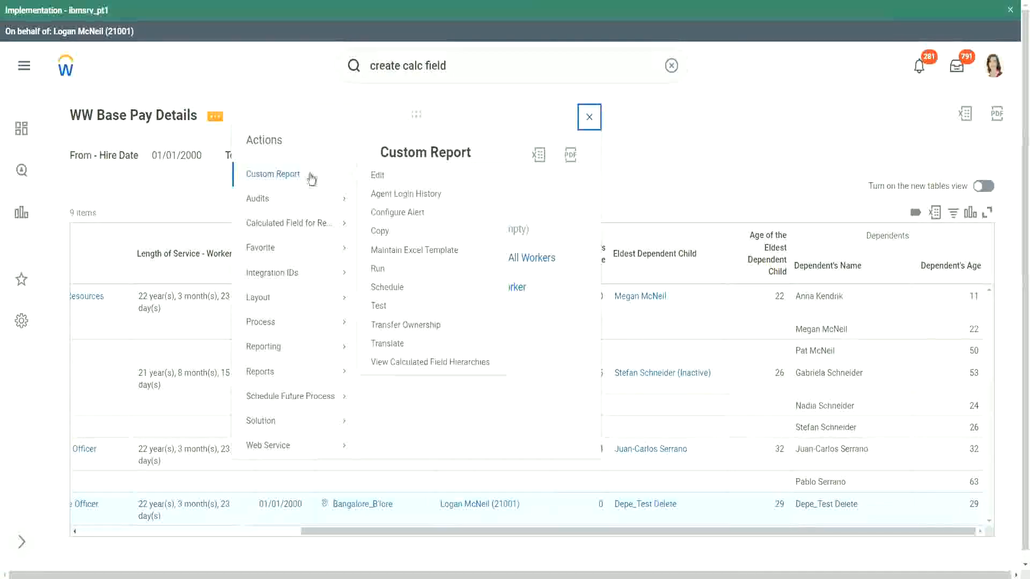
{"action": "left_click", "coordinate": [377, 176]}
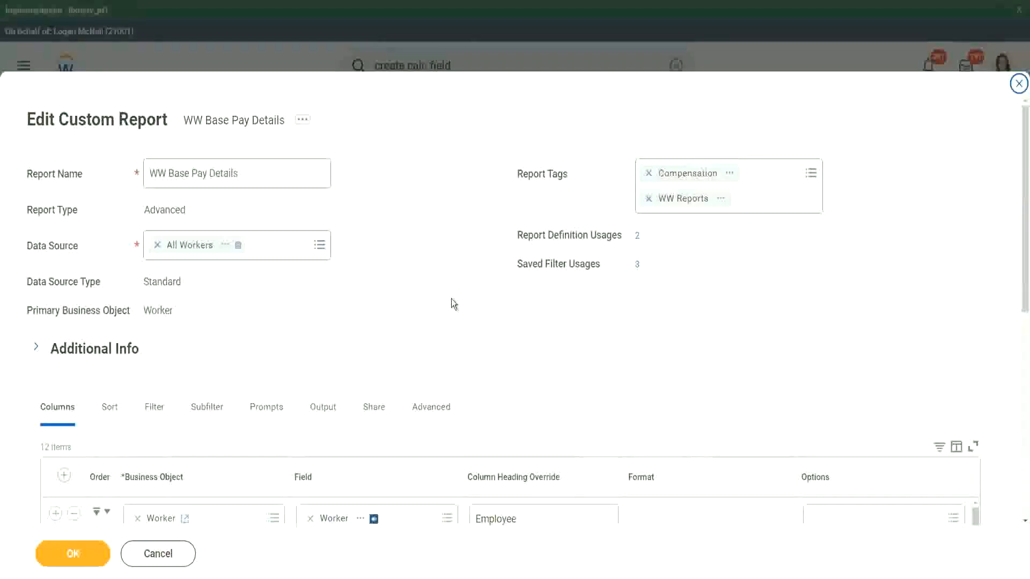
{"action": "scroll", "coordinate": [617, 156], "scroll_direction": "down", "scroll_amount": 3}
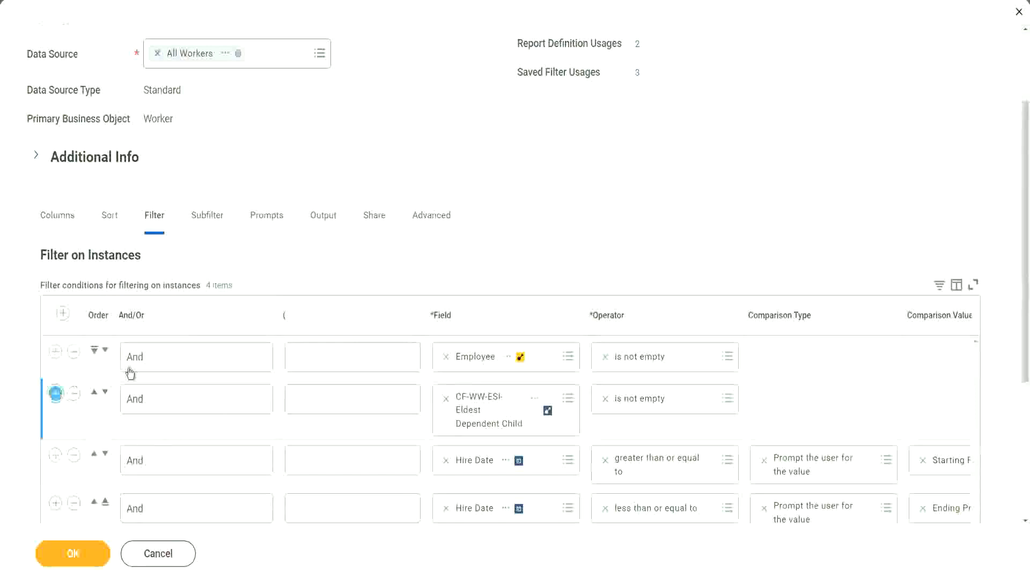
{"action": "left_click", "coordinate": [55, 393]}
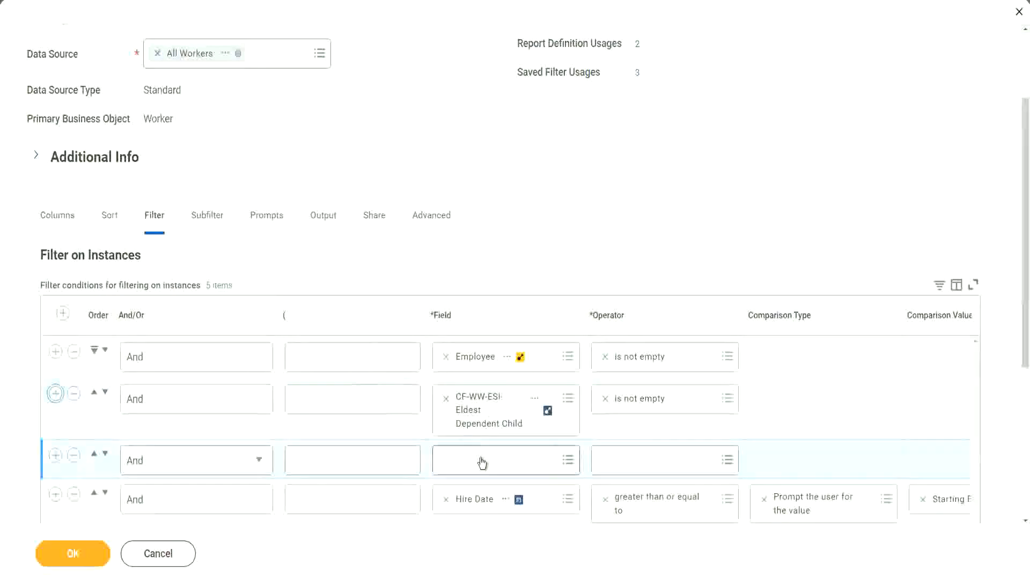
{"action": "left_click", "coordinate": [482, 458]}
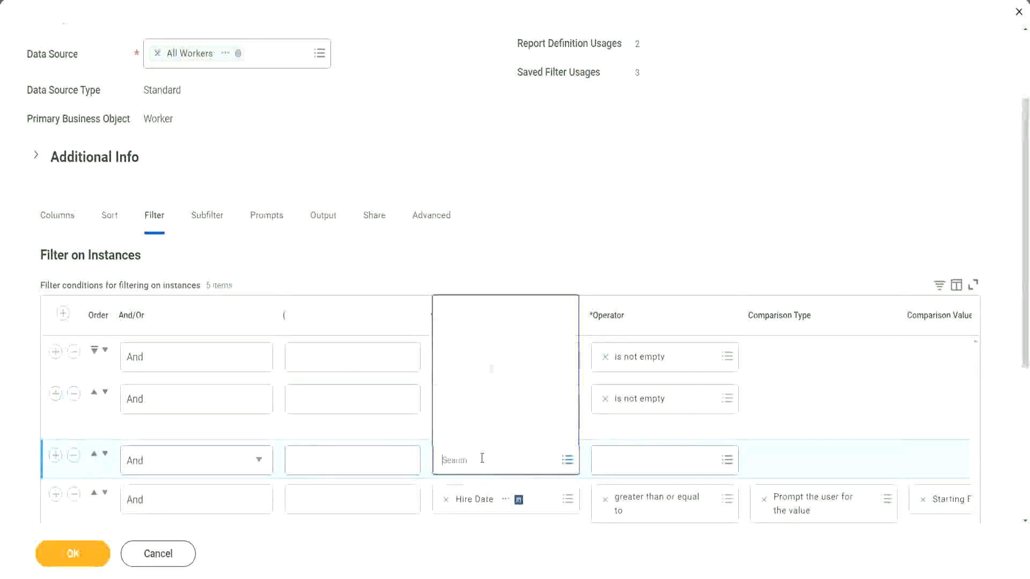
{"action": "left_click", "coordinate": [502, 311]}
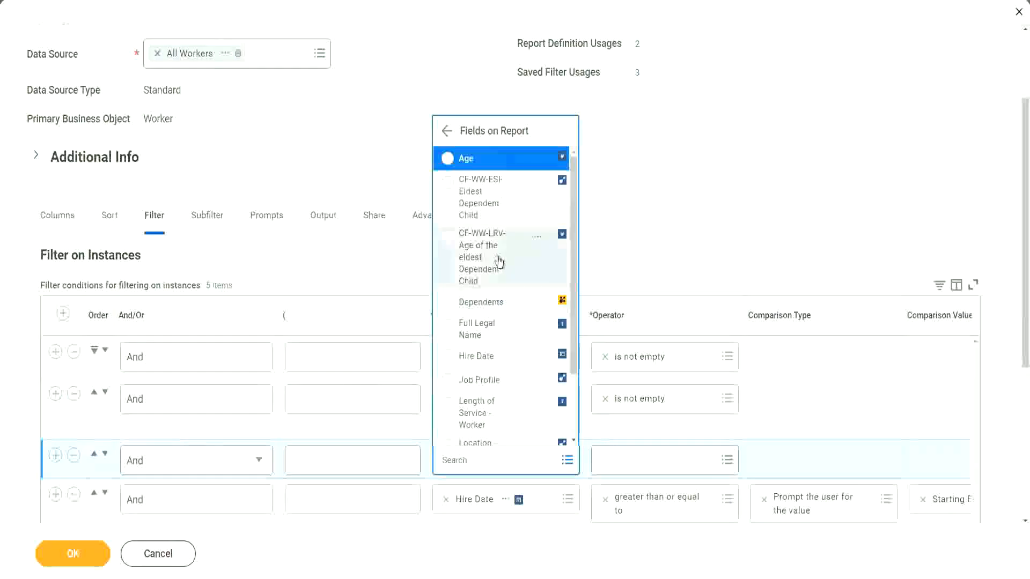
{"action": "left_click", "coordinate": [467, 258]}
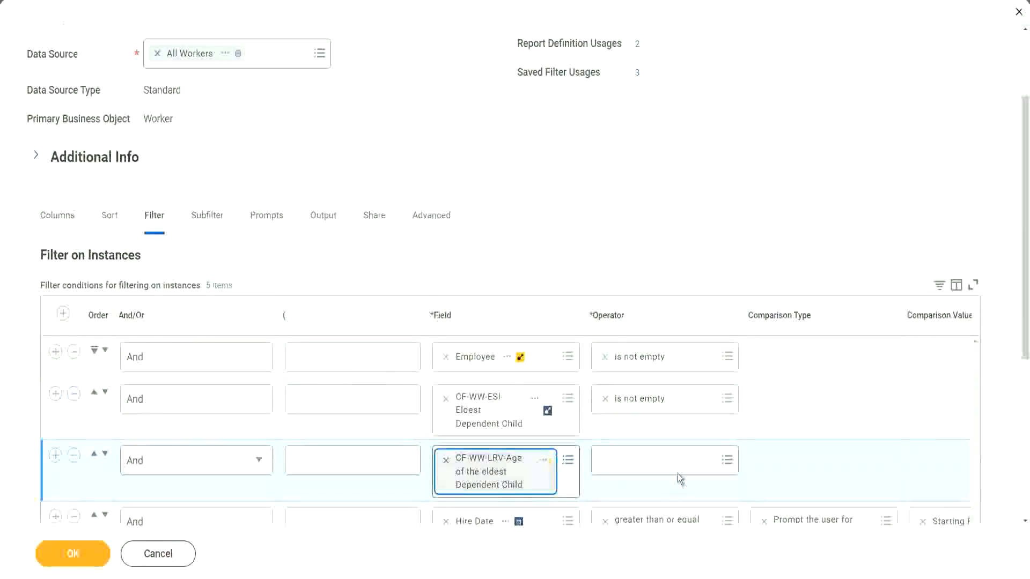
Set the new filter condition to less than or equal to a specified value of 30, and save the report
{"action": "left_click", "coordinate": [668, 458]}
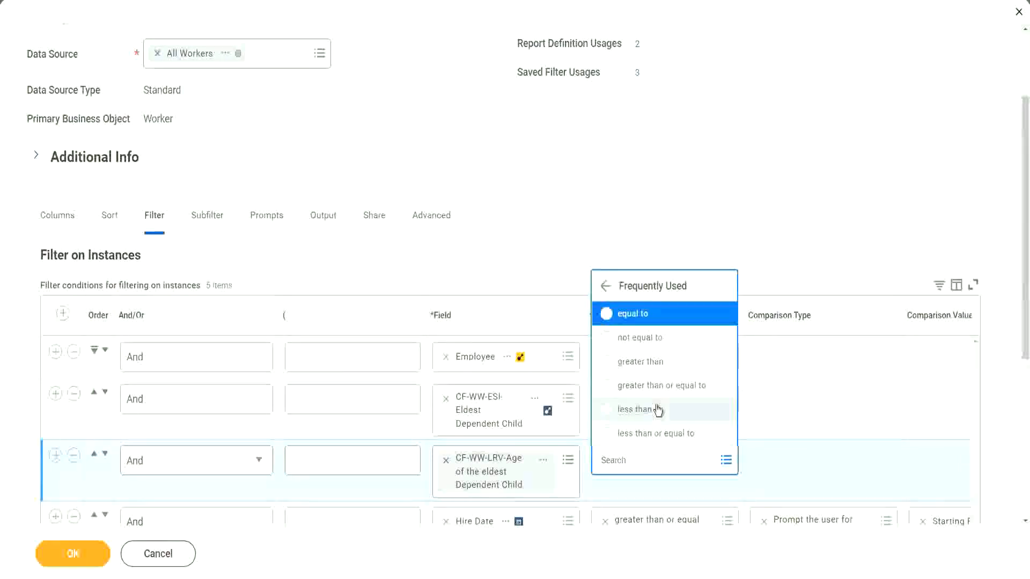
{"action": "left_click", "coordinate": [663, 434]}
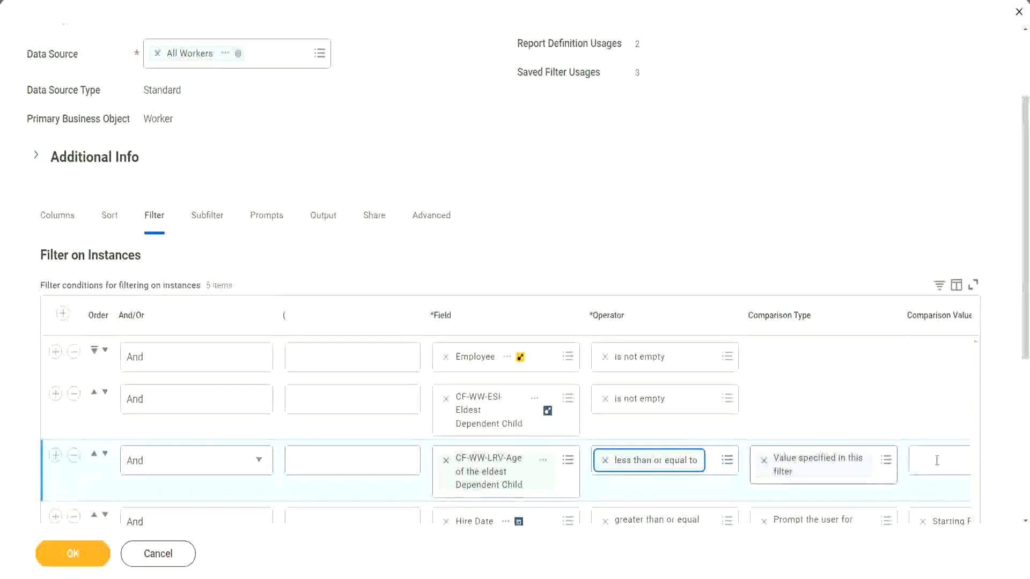
{"action": "scroll", "coordinate": [548, 488], "scroll_direction": "down", "scroll_amount": 2}
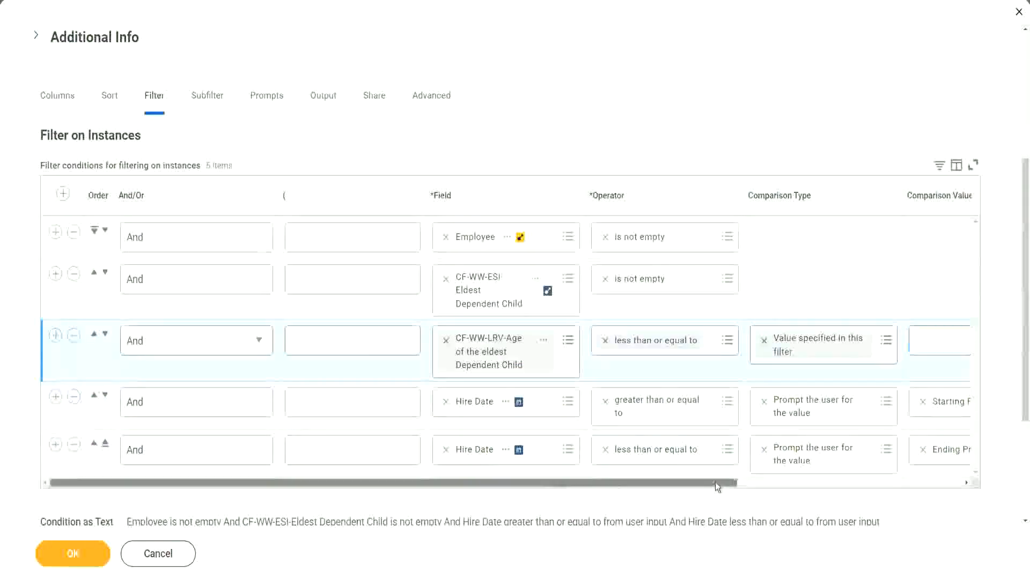
{"action": "scroll", "coordinate": [715, 482], "scroll_direction": "right", "scroll_amount": 5}
{"action": "left_click", "coordinate": [755, 339]}
{"action": "type", "text": "30"}
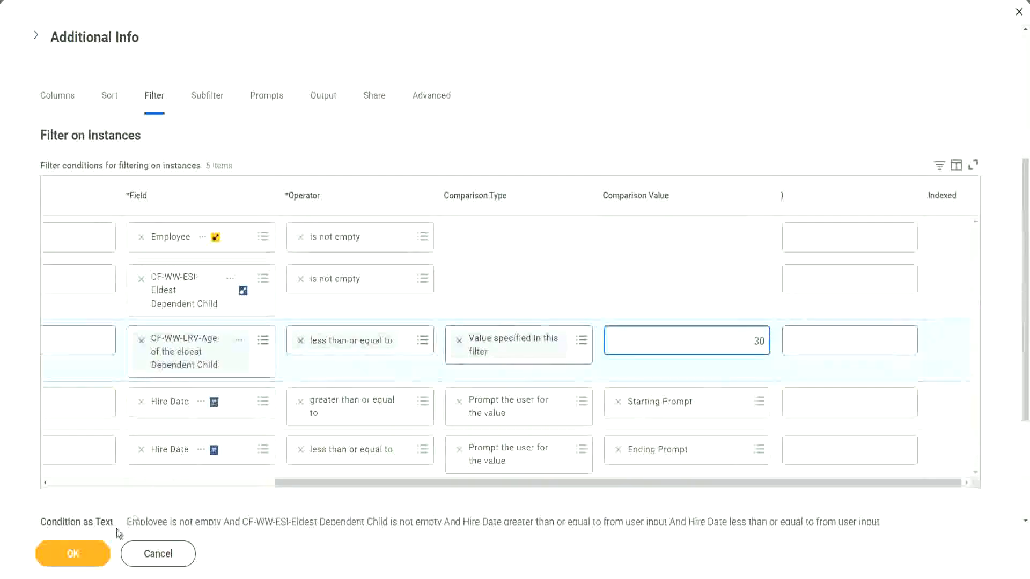
{"action": "left_click", "coordinate": [72, 556]}
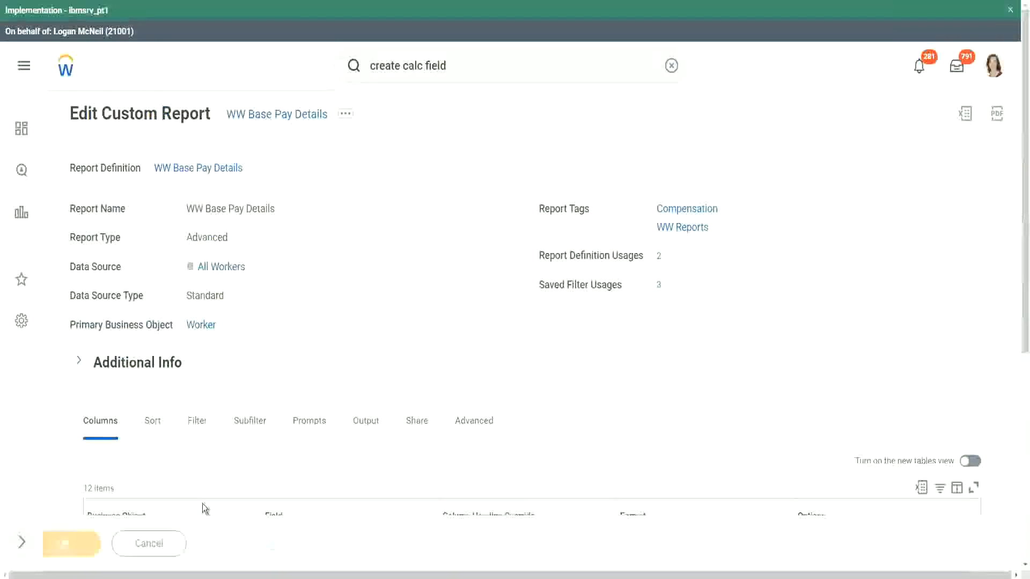
Run the report with the saved 2000 filter, covering hire dates from 01/01/2000 to 12/31/2000
{"action": "left_click", "coordinate": [113, 549]}
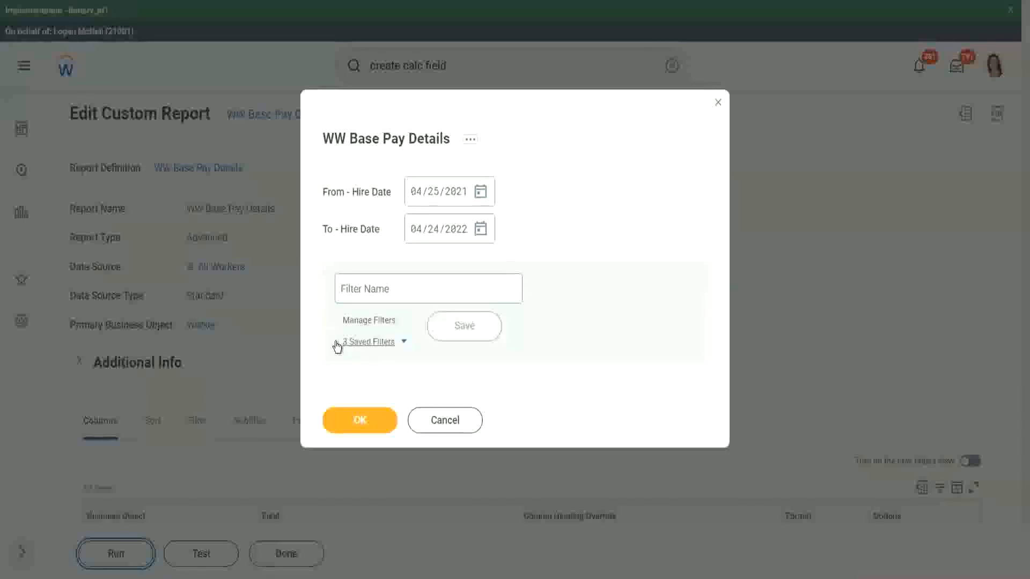
{"action": "left_click", "coordinate": [403, 343]}
{"action": "left_click", "coordinate": [402, 398]}
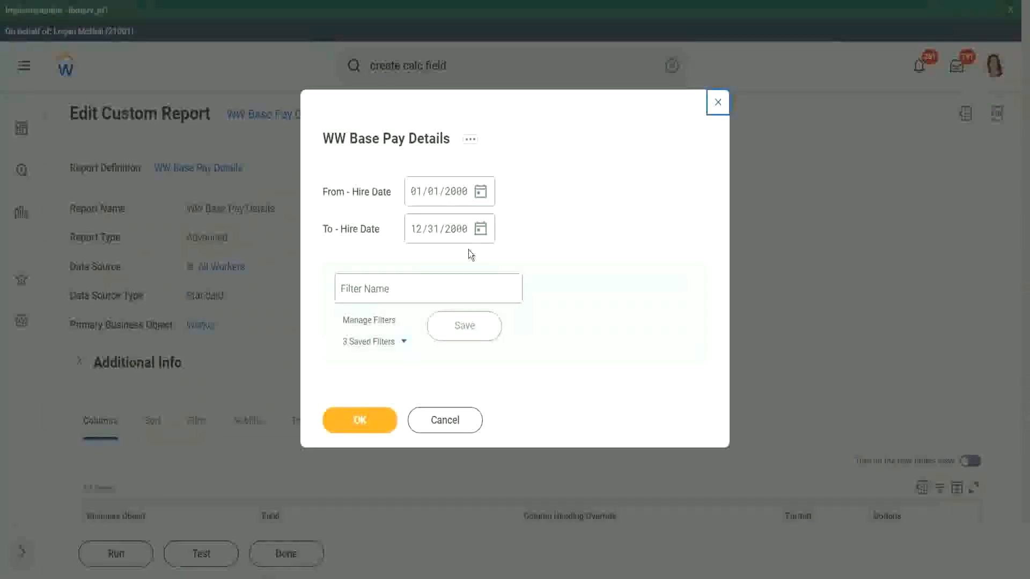
{"action": "left_click", "coordinate": [358, 421]}
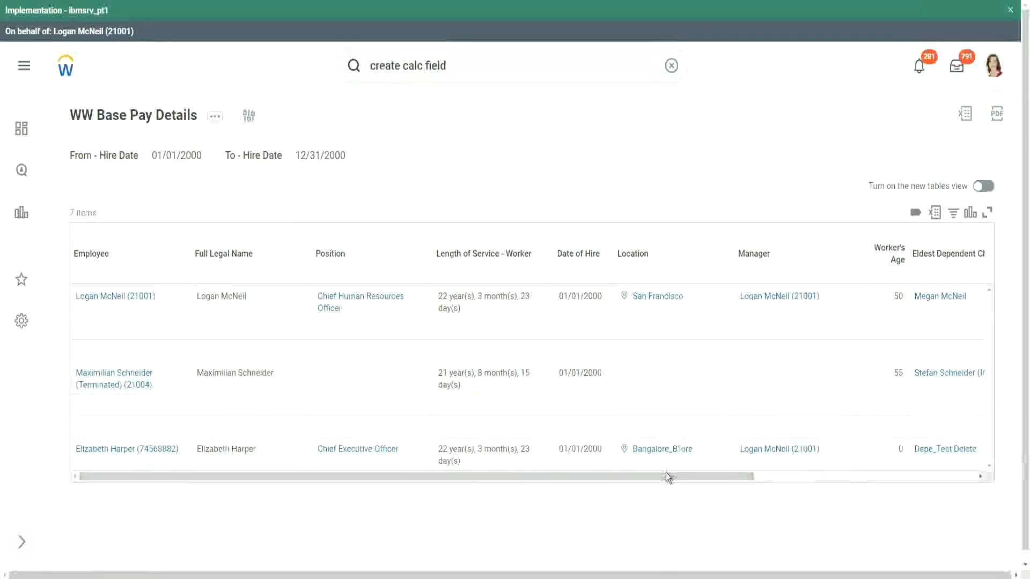
Review the Age of the Eldest Dependent Child column in the filtered report results
{"action": "left_click_drag", "start_coordinate": [665, 474], "coordinate": [880, 486]}
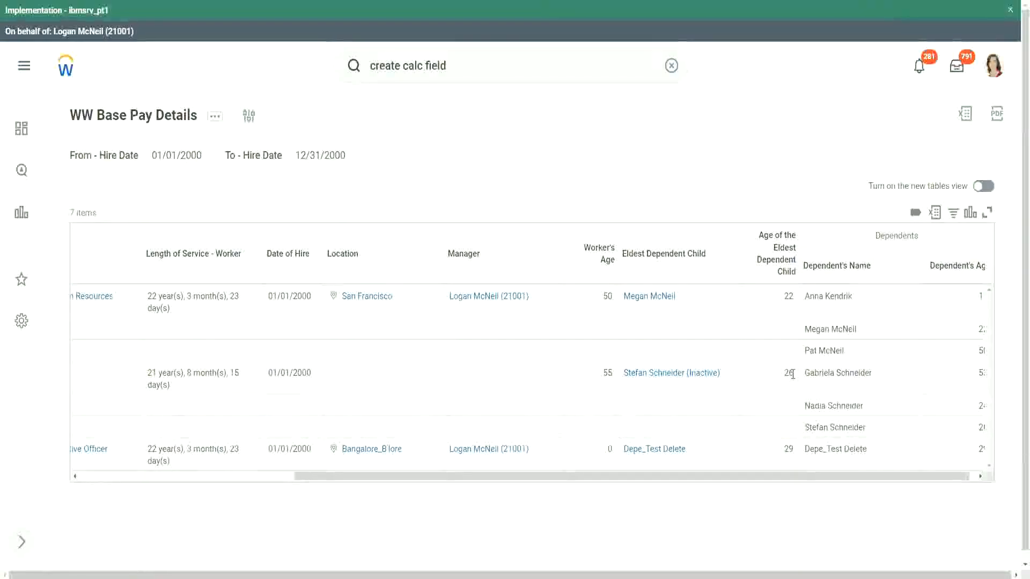
{"action": "double_click", "coordinate": [787, 450]}
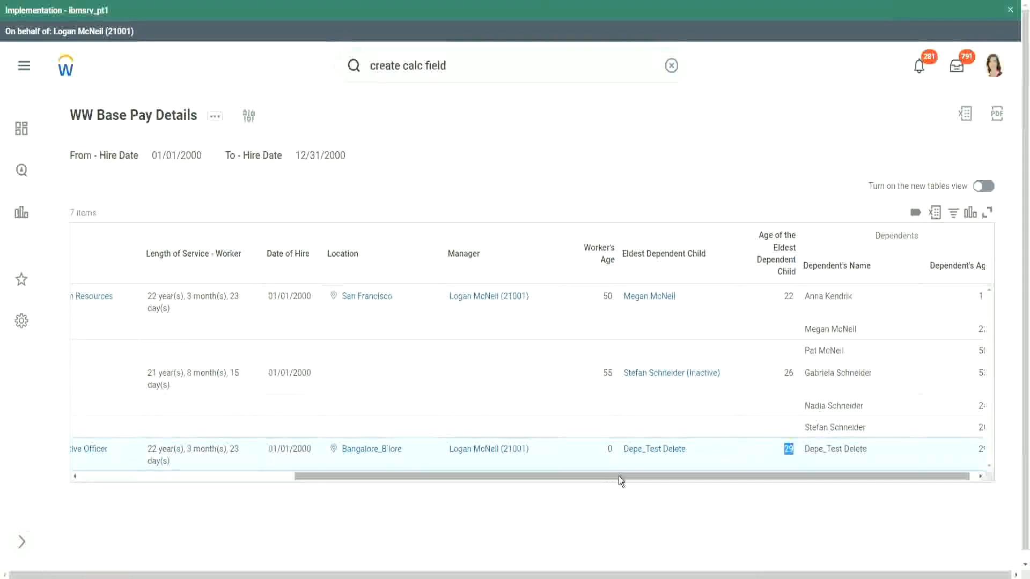
{"action": "left_click_drag", "start_coordinate": [618, 476], "coordinate": [294, 485]}
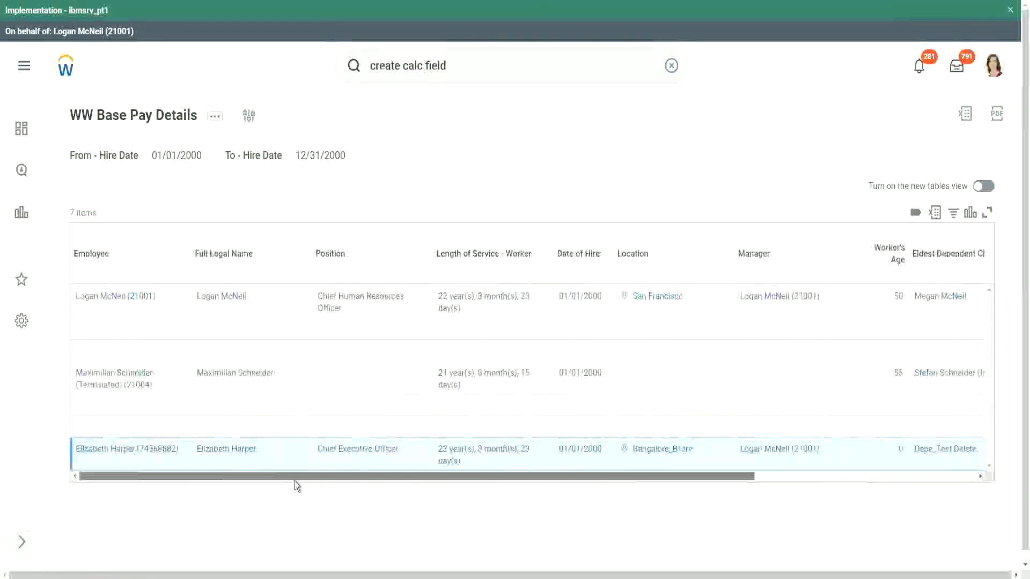